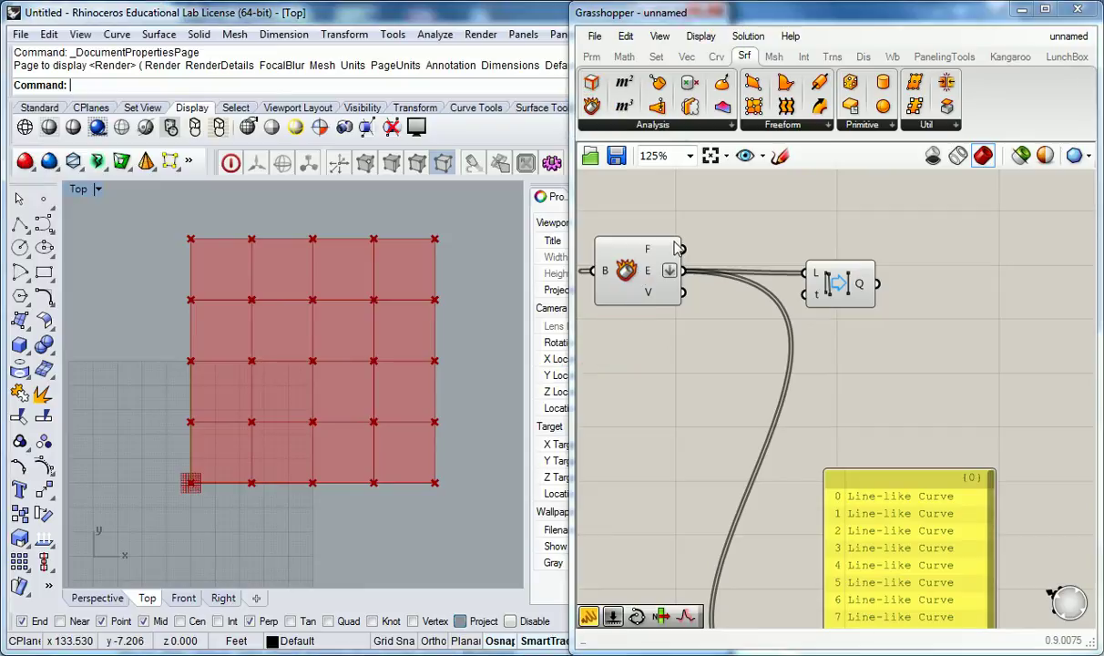
click(838, 287)
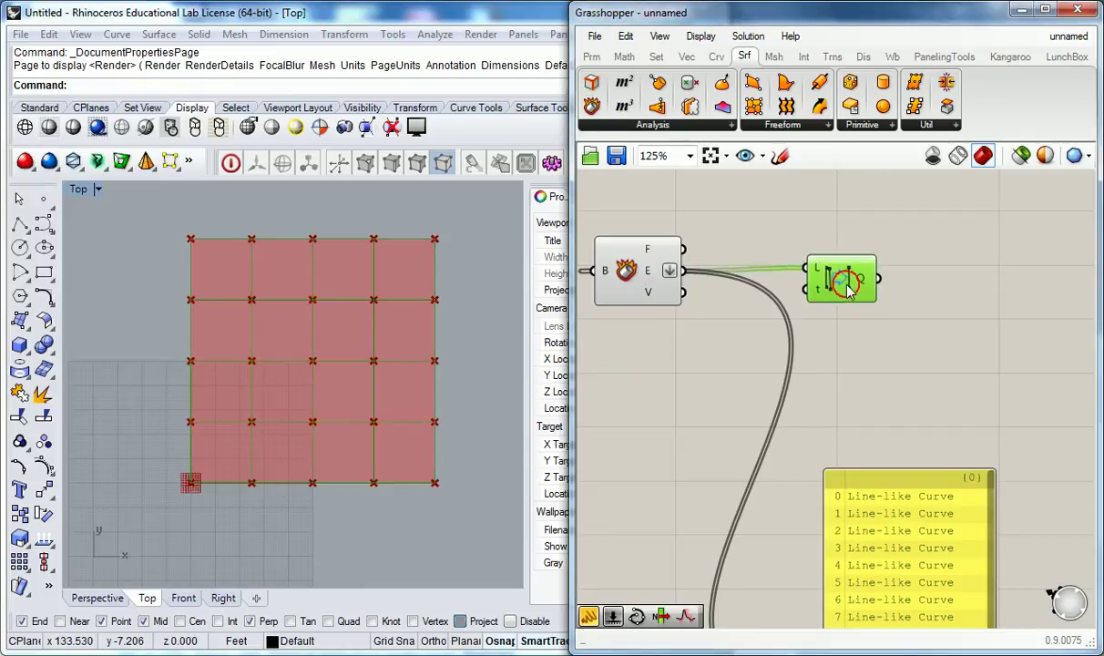
click(813, 201)
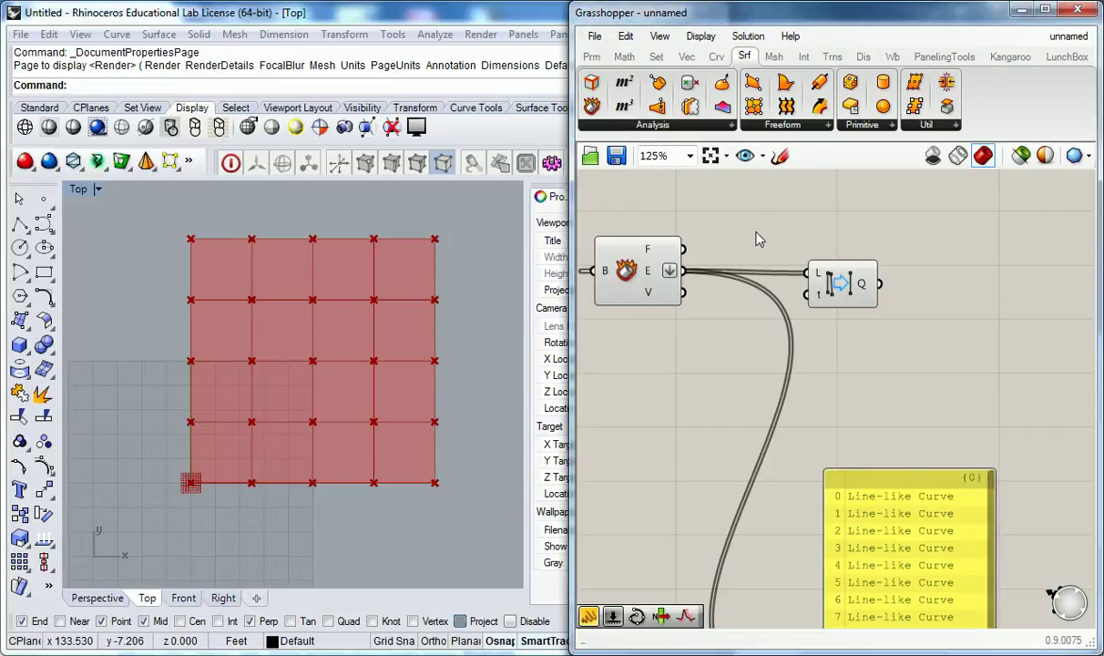
scroll(819, 244, down, 3)
right_drag(808, 240, 874, 254)
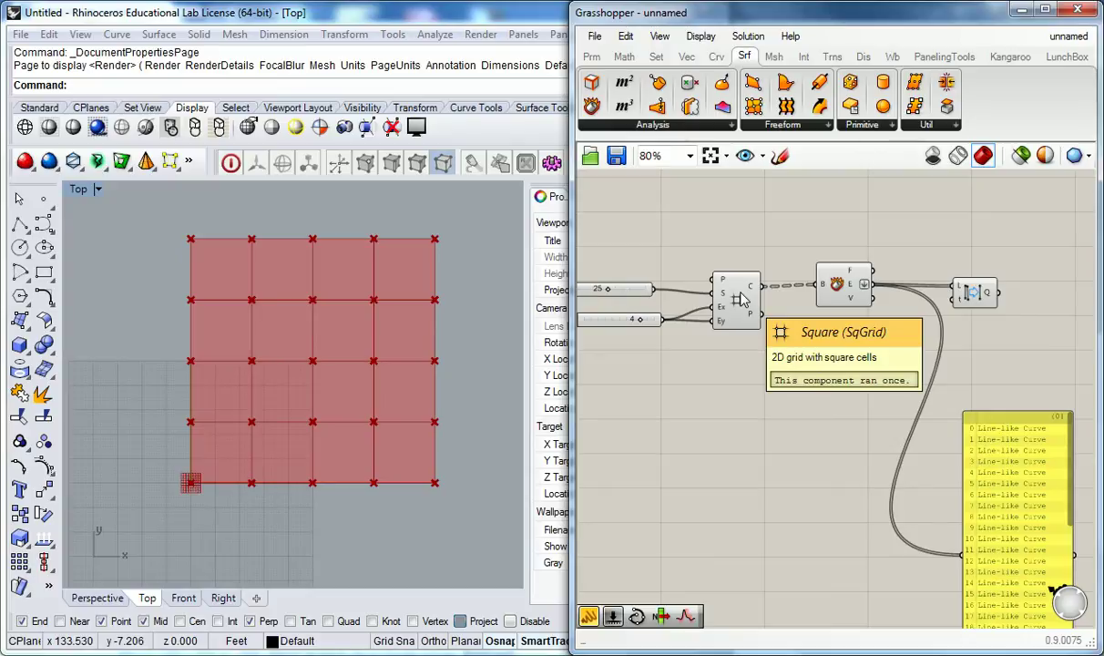
Put the Square grid component in its own group and label the group "Vect | Grid"
right_drag(703, 232, 747, 250)
click(684, 56)
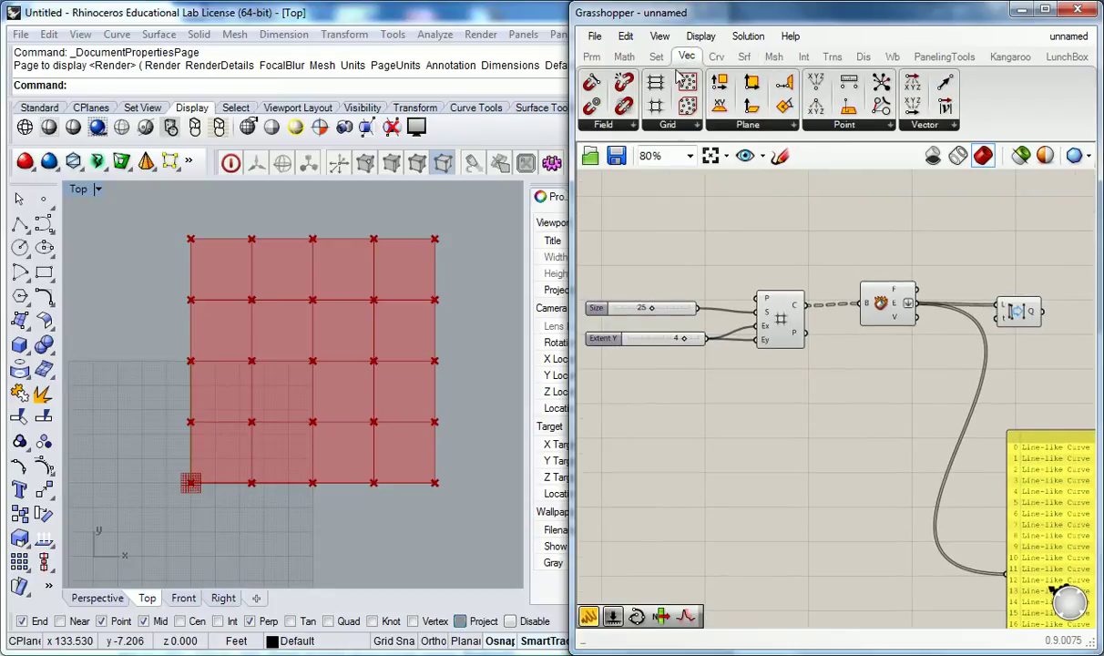
scroll(788, 306, up, 1)
click(779, 319)
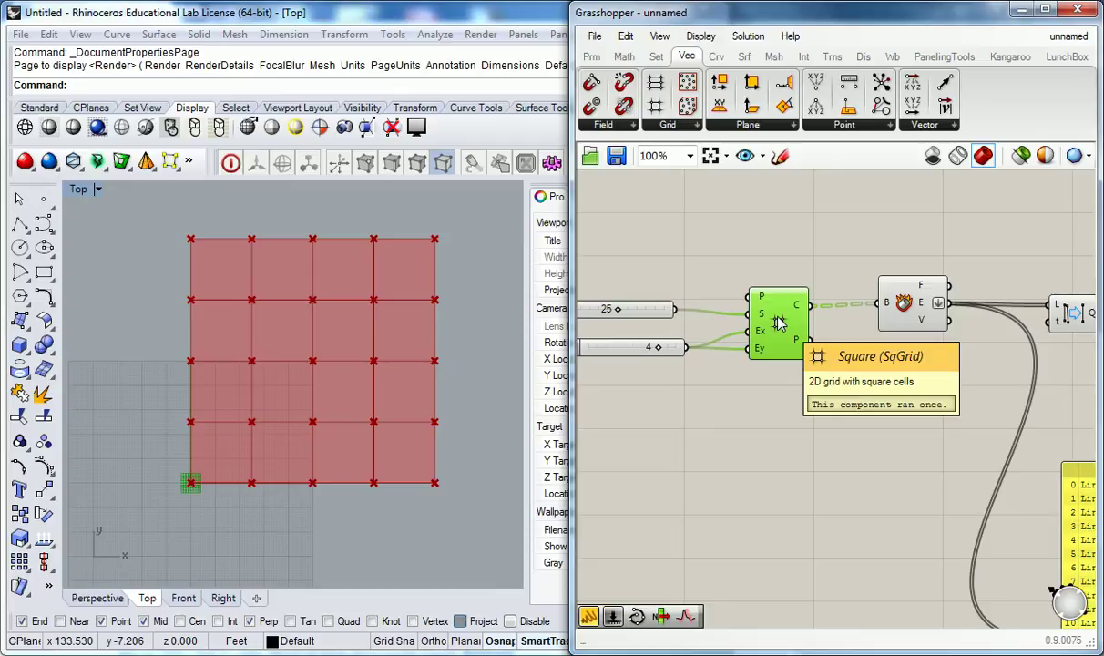
click(779, 322)
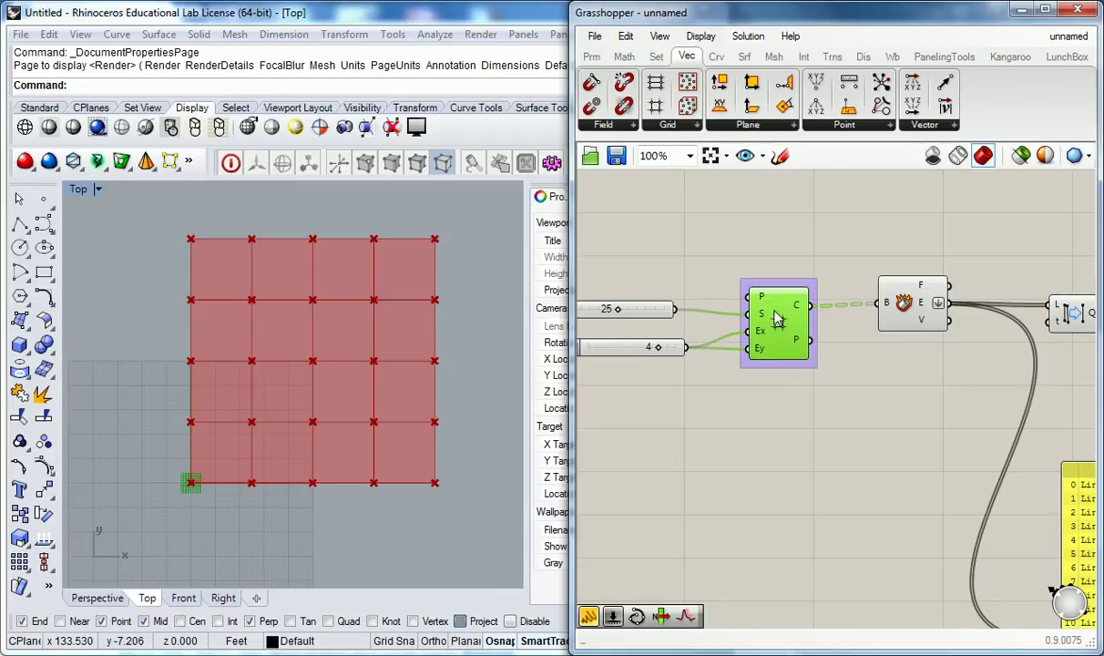
click(765, 259)
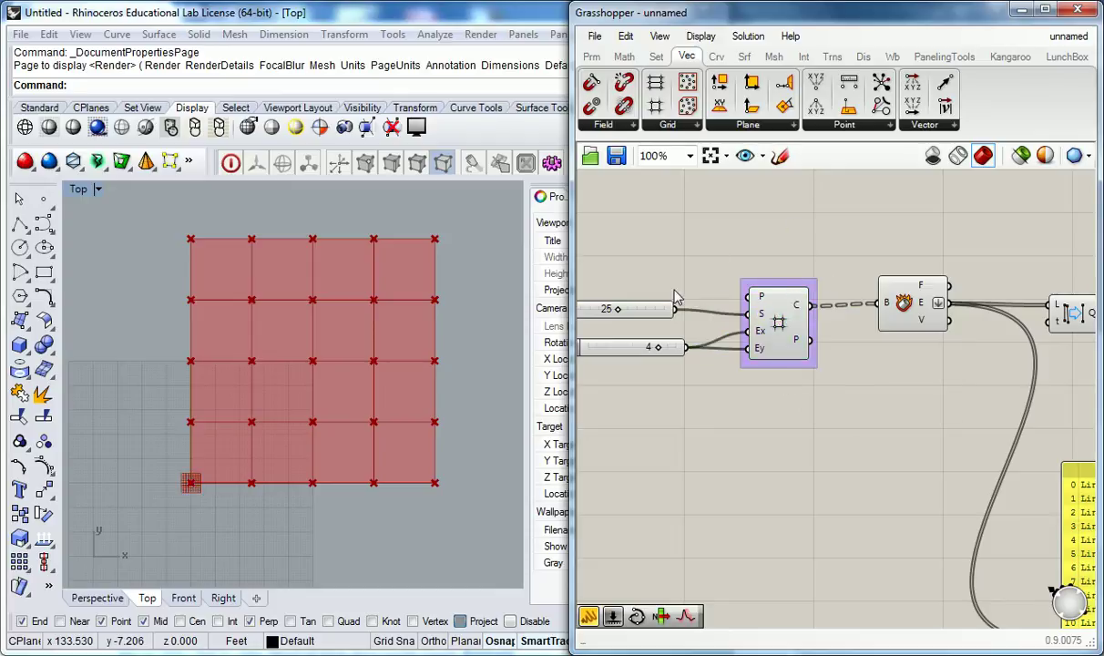
scroll(789, 288, up, 1)
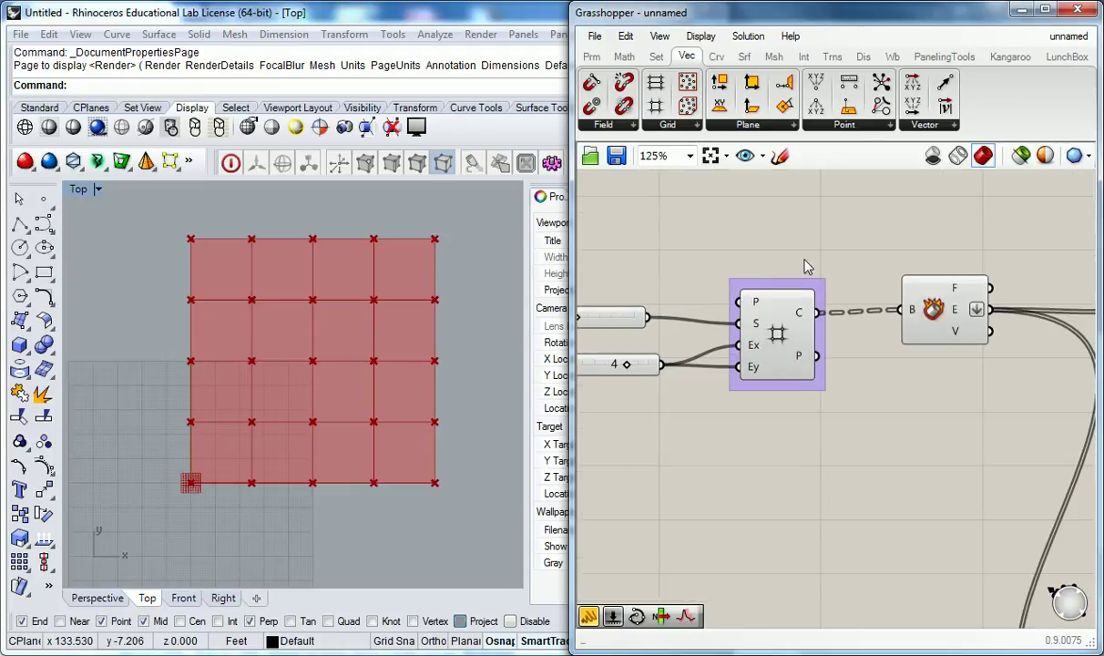
right_click(779, 290)
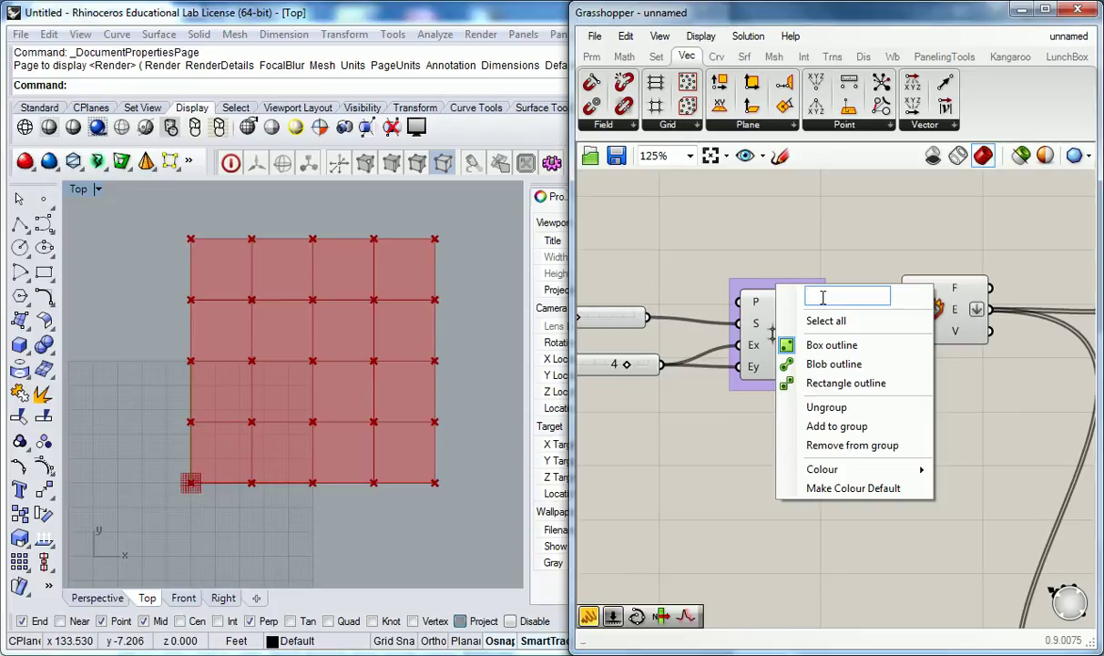
text(Vect | Grid)
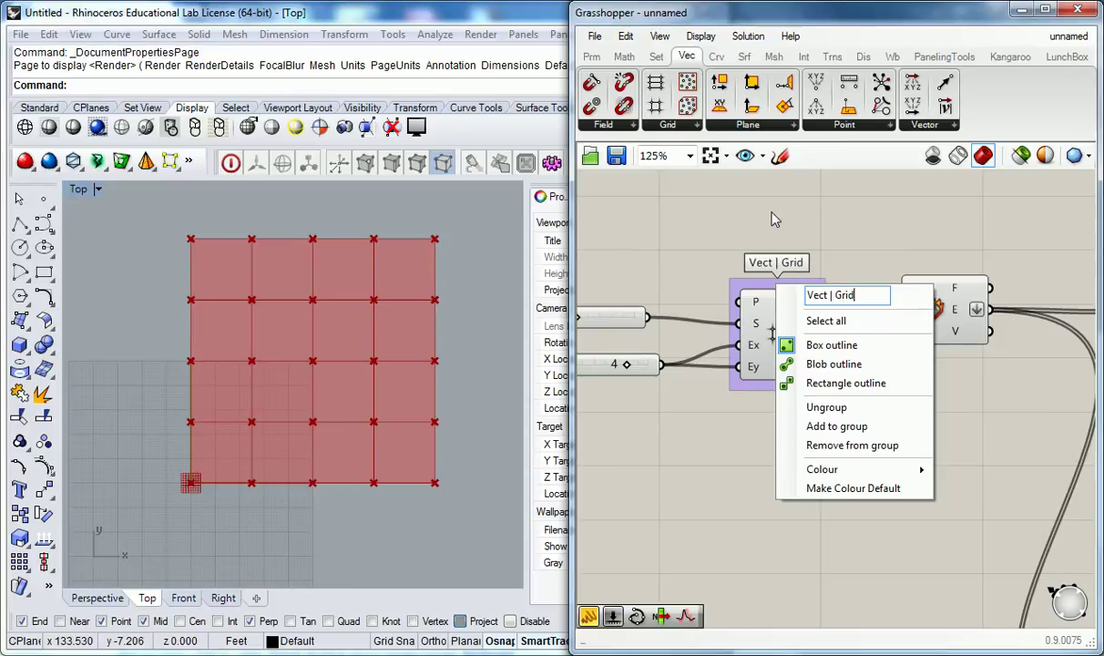
click(731, 202)
Put the Deconstruct Brep component in its own group and label the group "Srf | Analysis"
right_drag(866, 253, 841, 257)
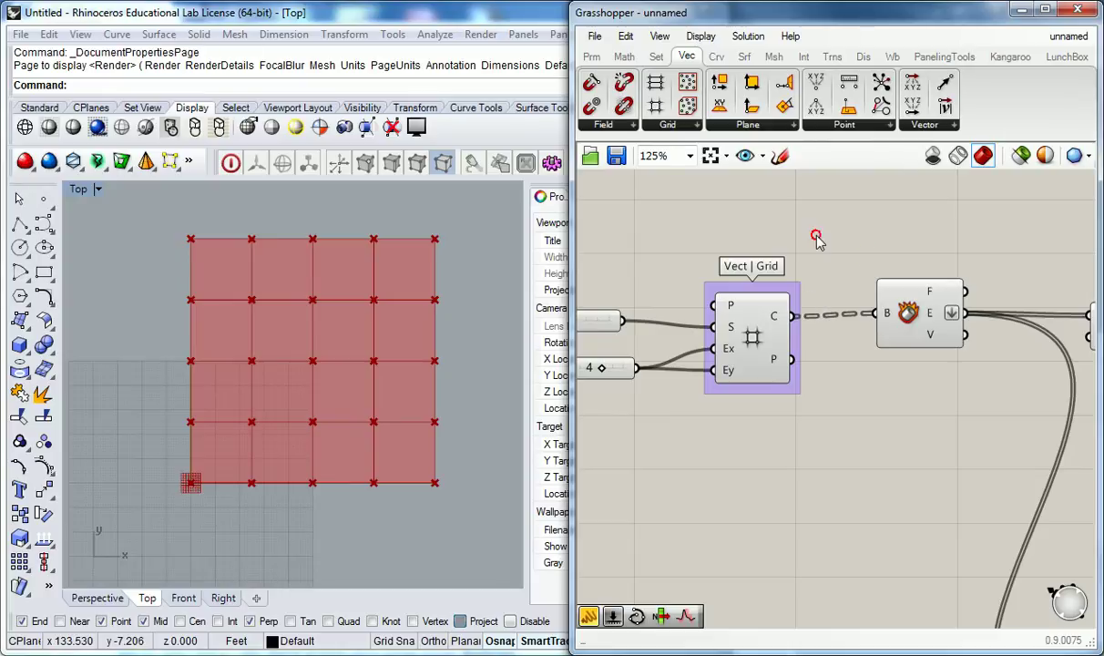
right_drag(824, 241, 751, 246)
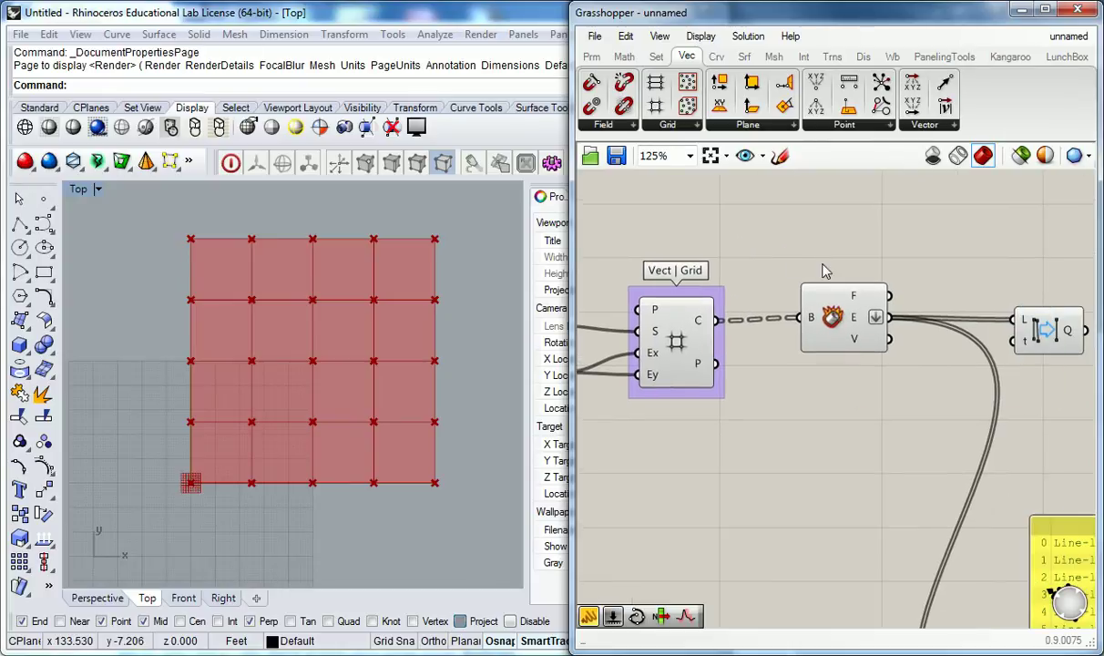
click(744, 57)
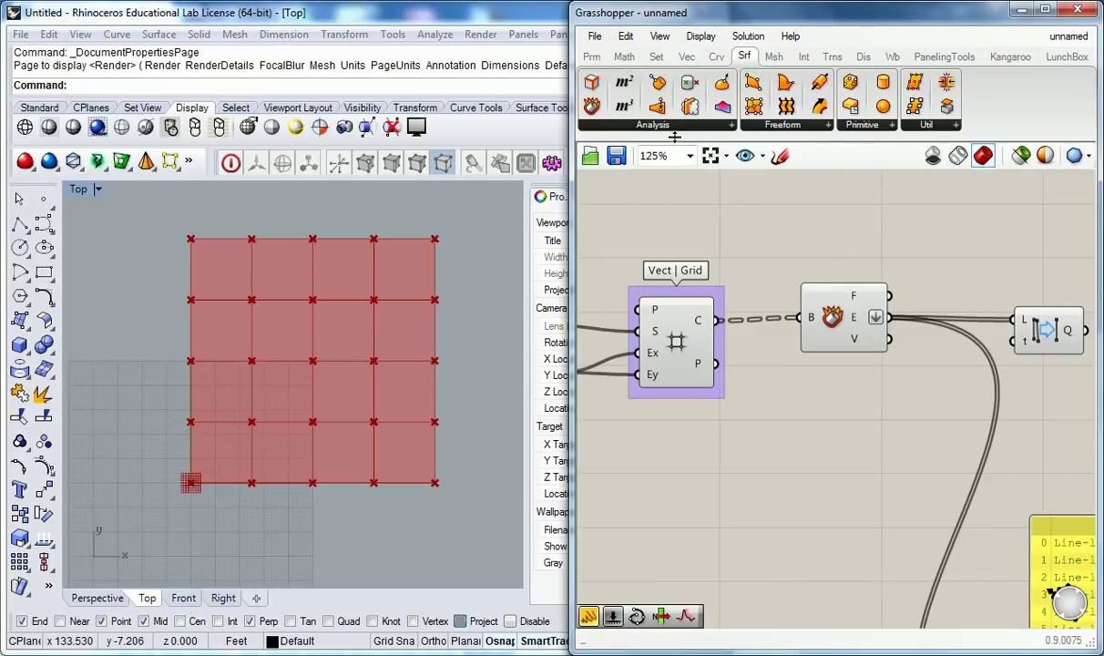
click(839, 316)
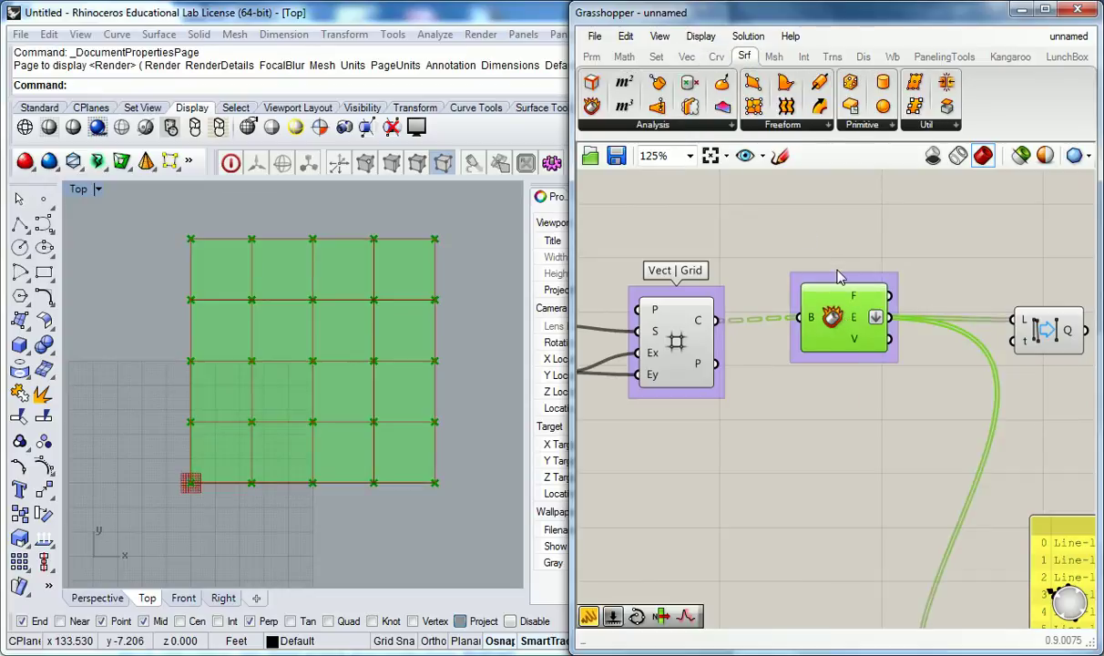
key(ctrl+g)
right_click(839, 275)
text(Srf)
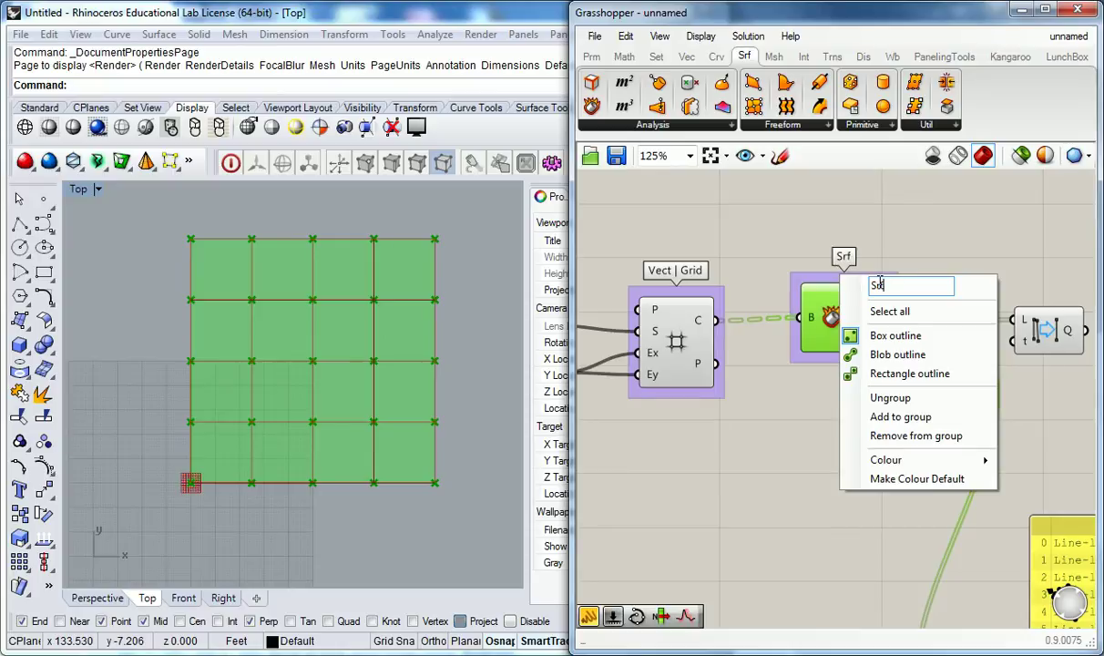
text( | Analysis)
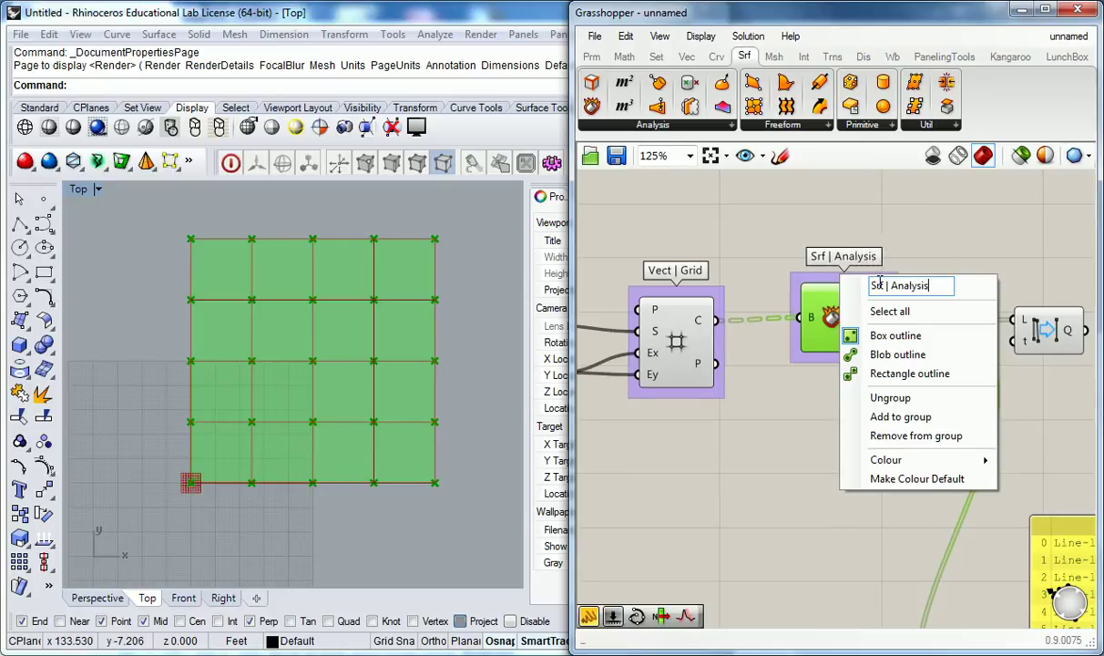
click(922, 243)
Group the Kangaroo utility component fed by the Deconstruct Brep edges and label the group "Kang | Util"
right_drag(921, 244, 863, 241)
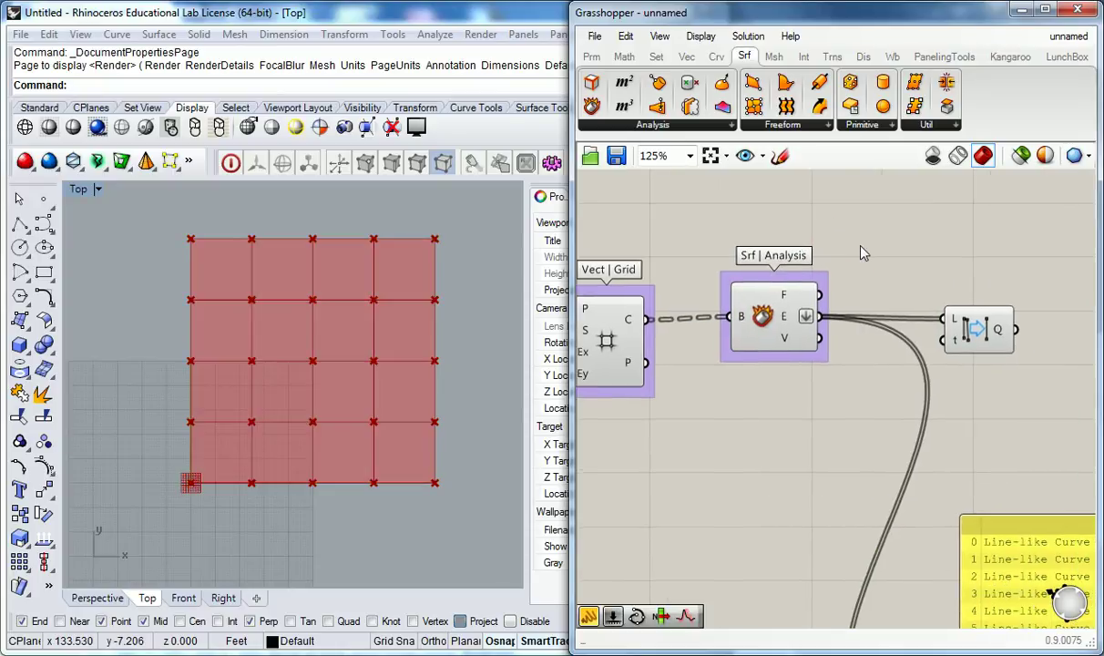
scroll(870, 268, down, 1)
right_drag(884, 269, 825, 247)
click(896, 300)
key(ctrl+g)
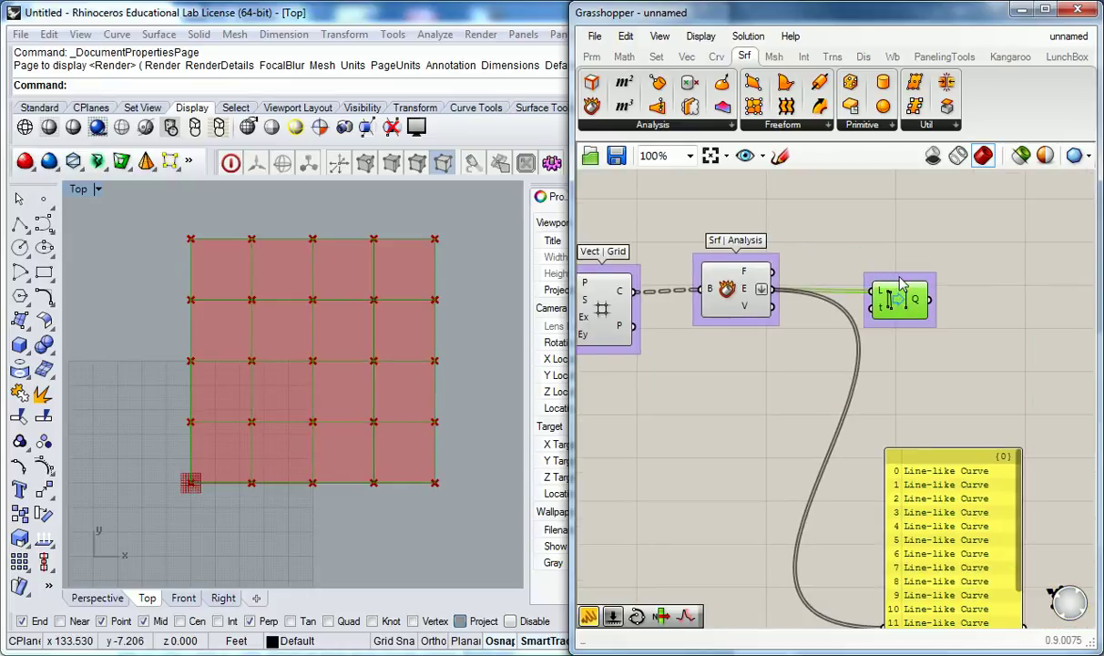
click(1010, 56)
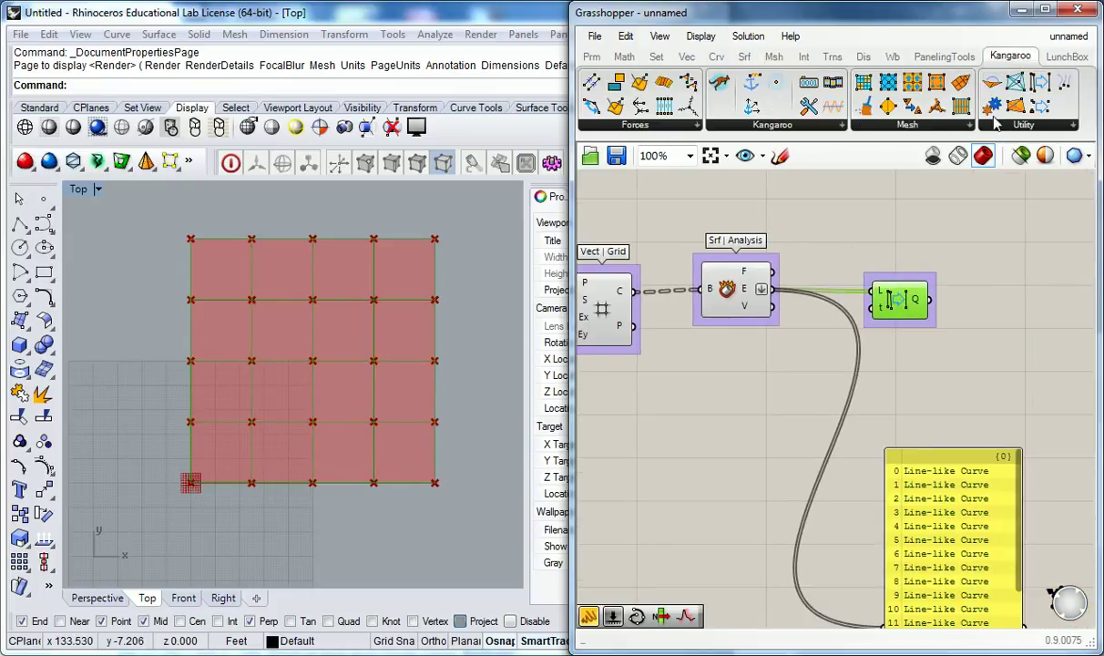
right_click(900, 283)
text(Kang | Util)
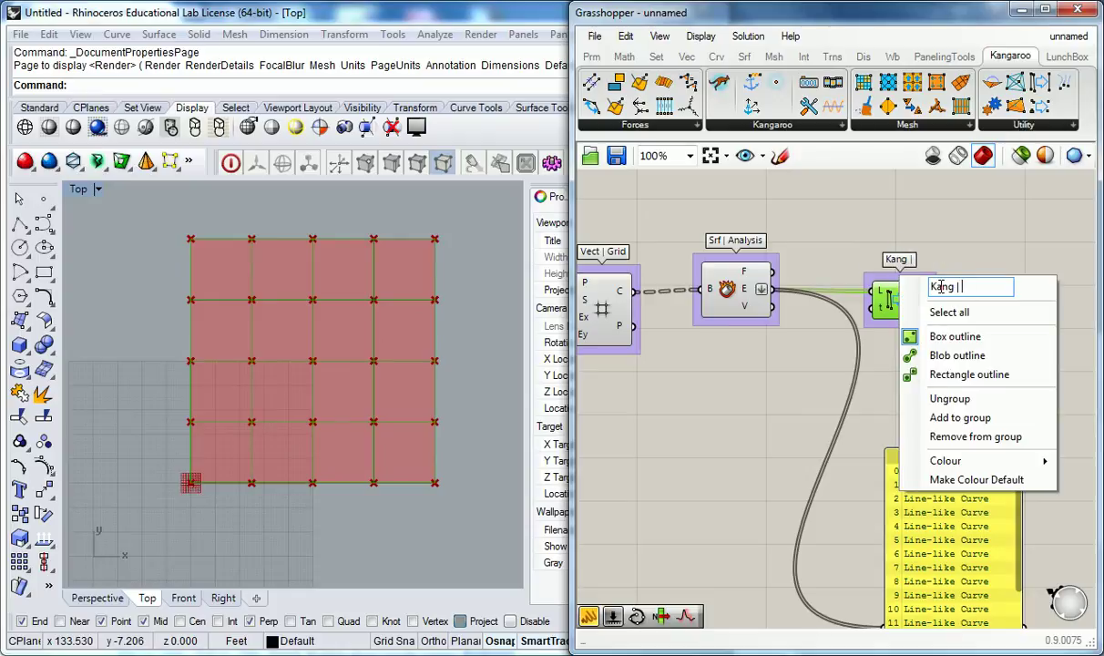
click(813, 218)
Review the labelled component chain and inspect the Edges output of the Deconstruct Brep component
right_drag(801, 234, 881, 235)
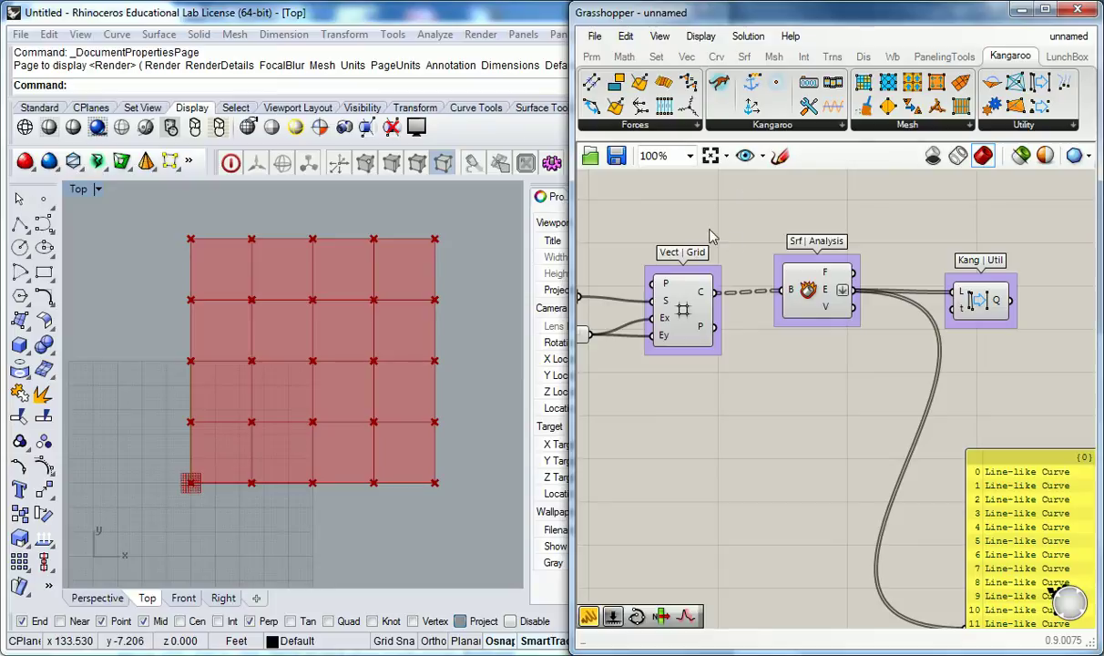
scroll(756, 305, up, 1)
right_drag(873, 305, 800, 340)
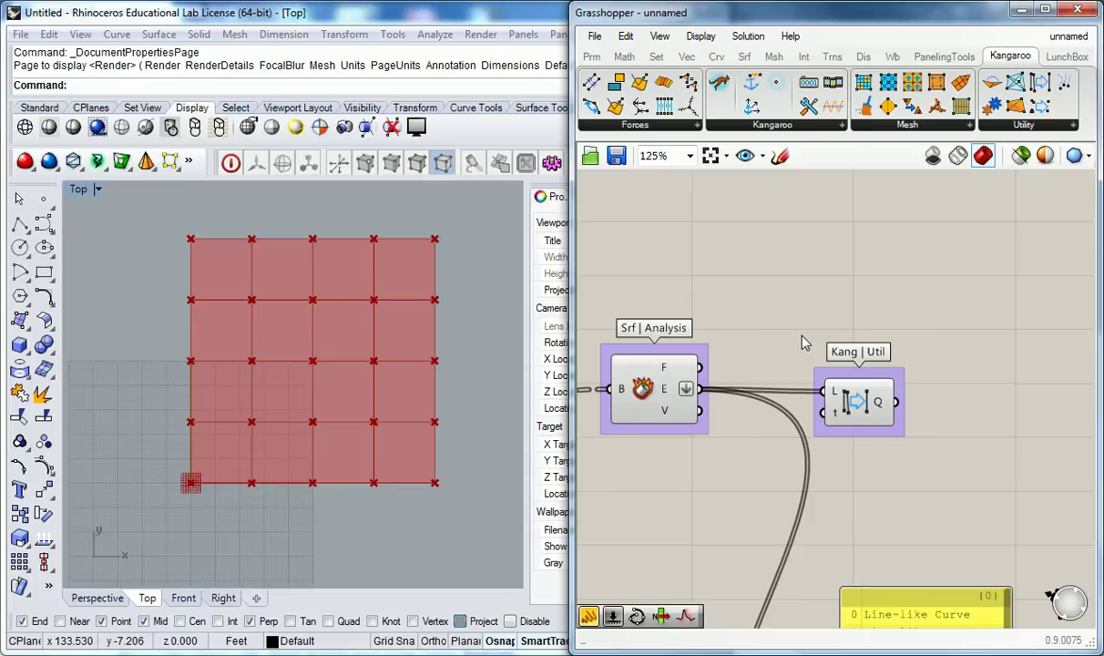
scroll(823, 273, down, 3)
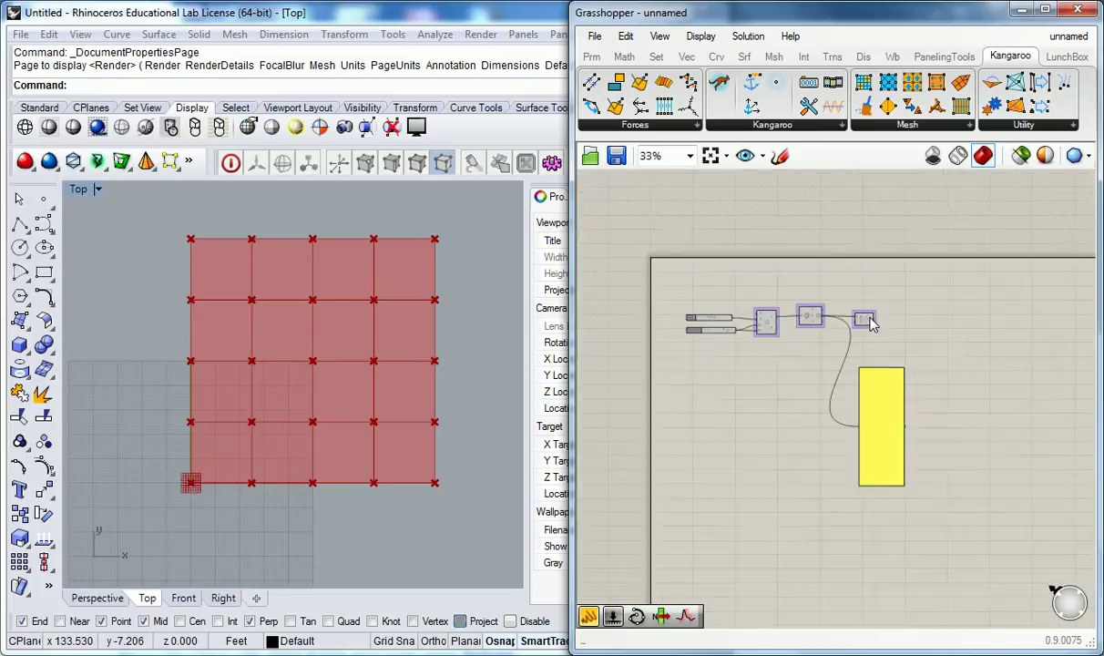
scroll(865, 319, up, 1)
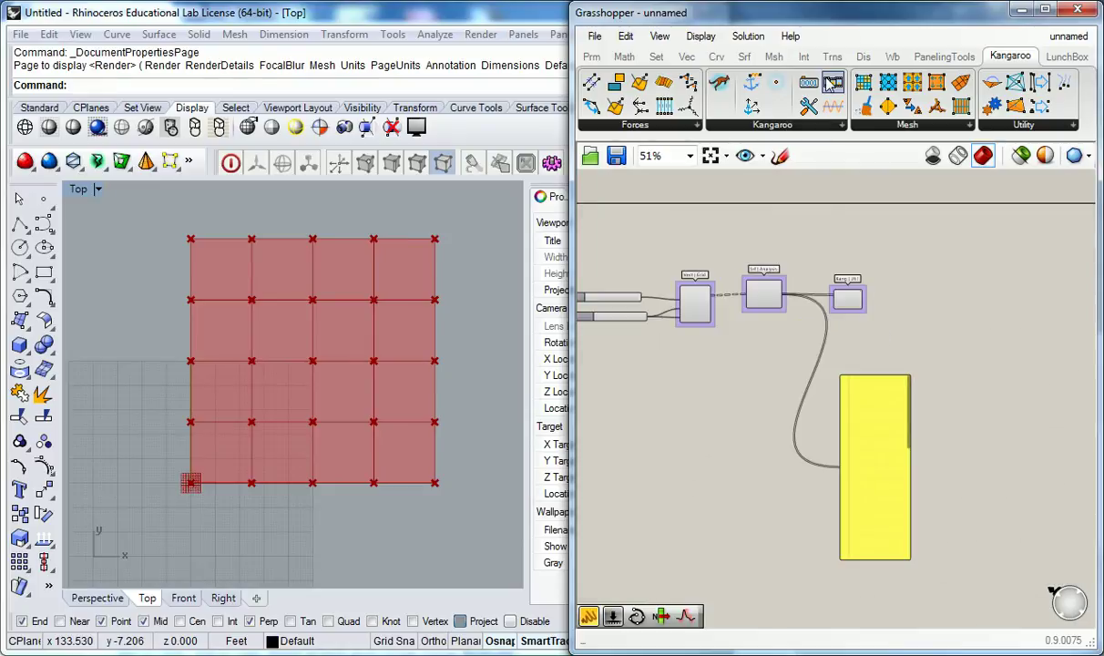
scroll(928, 370, up, 2)
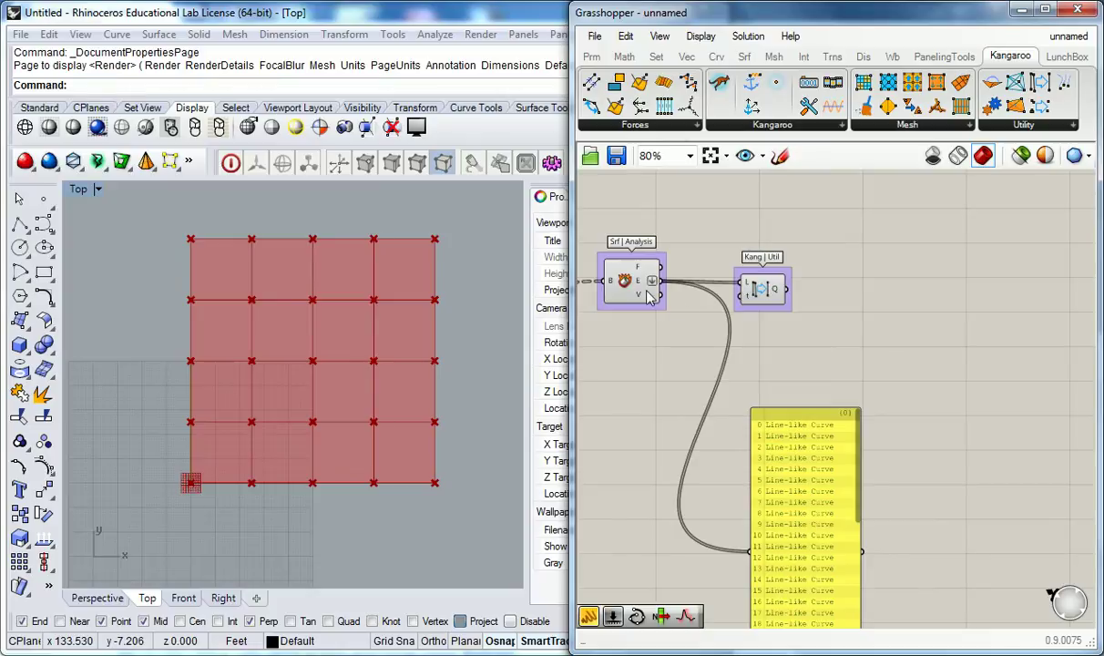
mouse_move(643, 287)
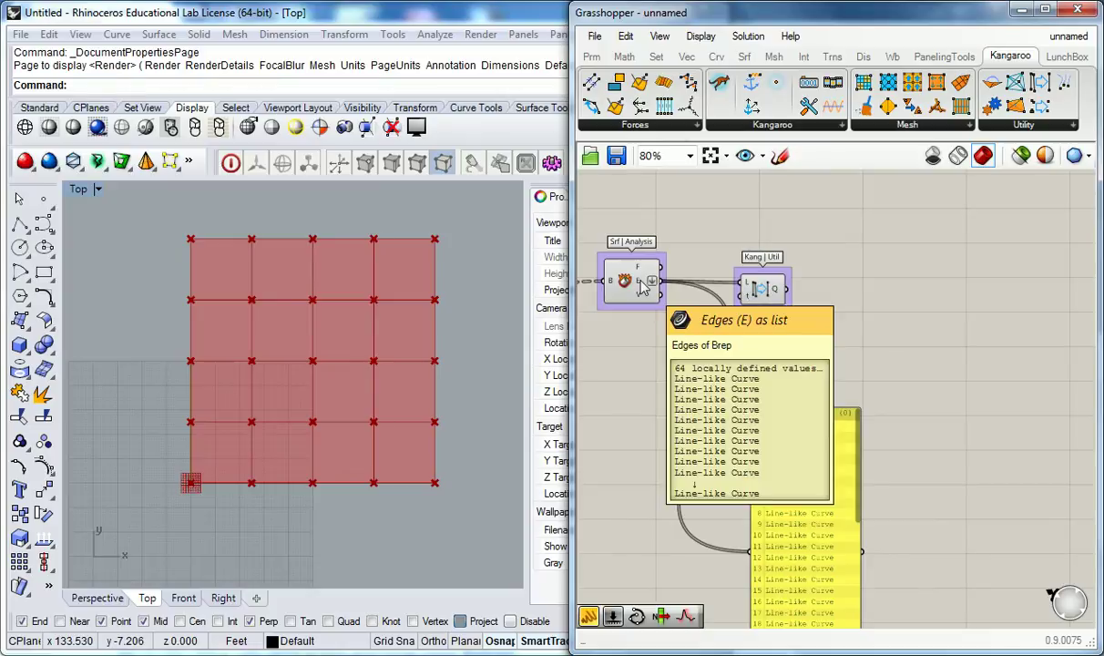
right_drag(701, 200, 861, 249)
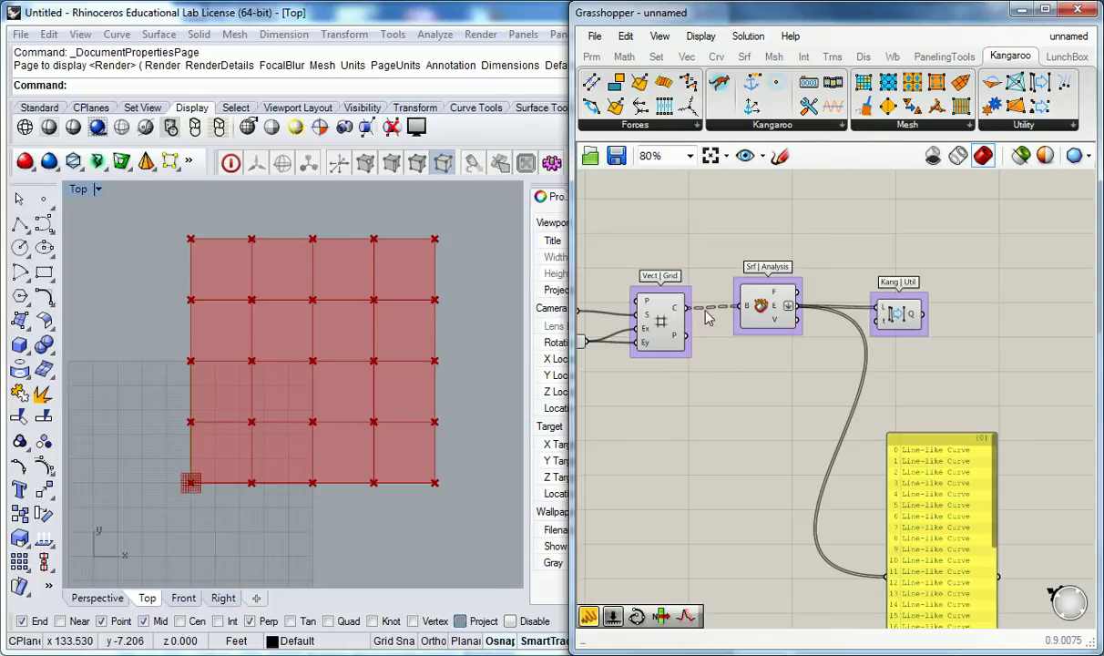
right_drag(984, 279, 836, 263)
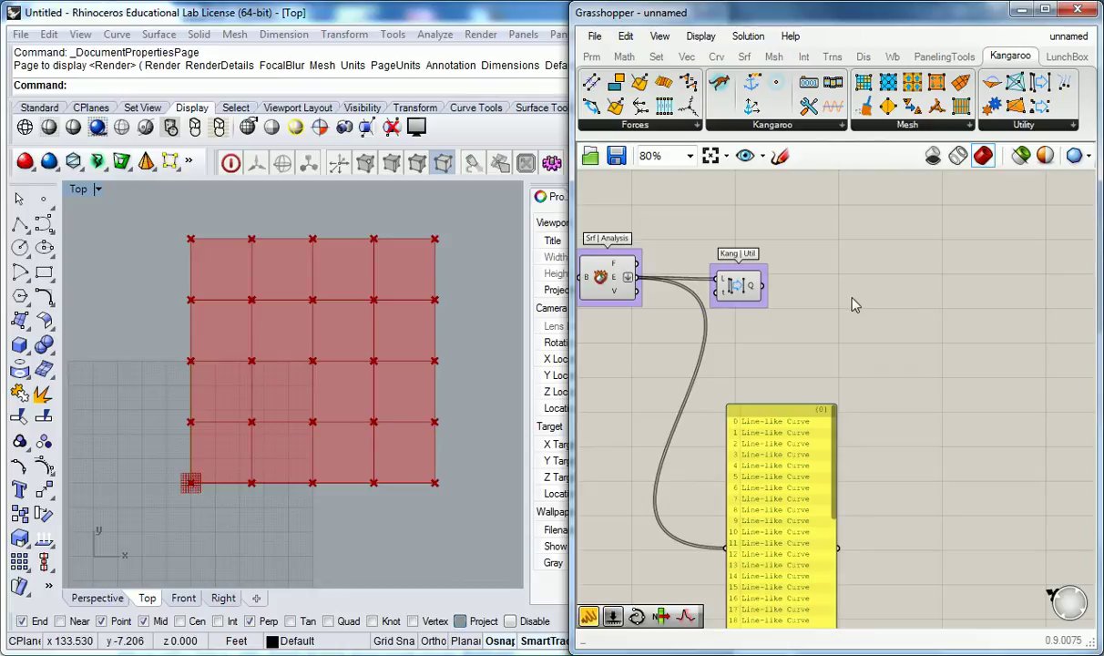
mouse_move(753, 289)
right_drag(775, 284, 717, 280)
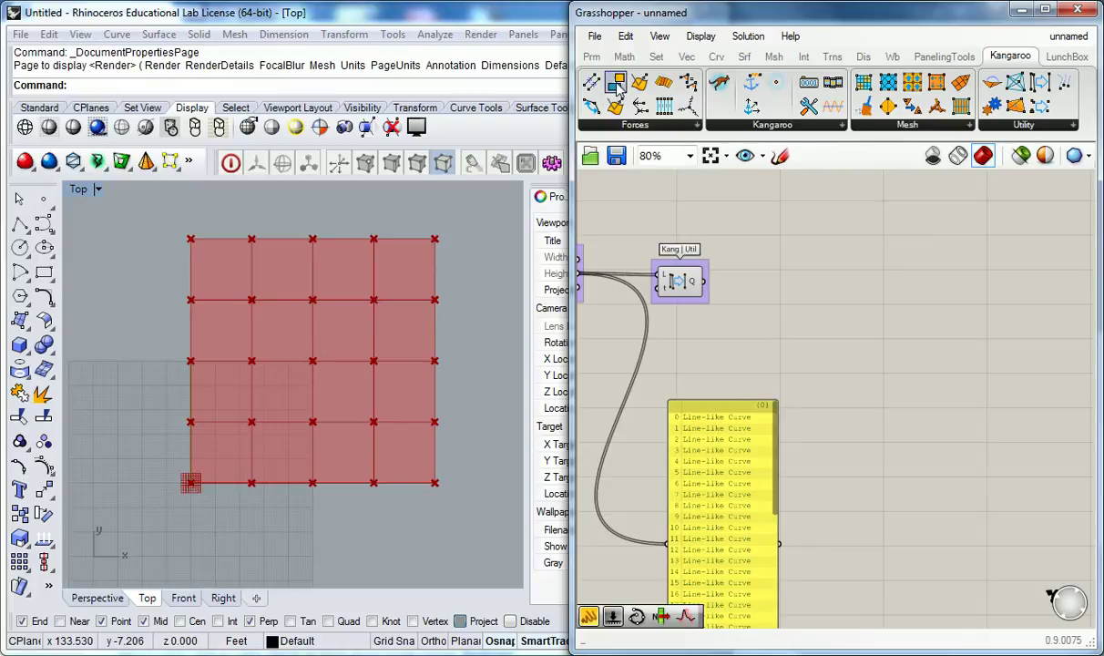
click(592, 56)
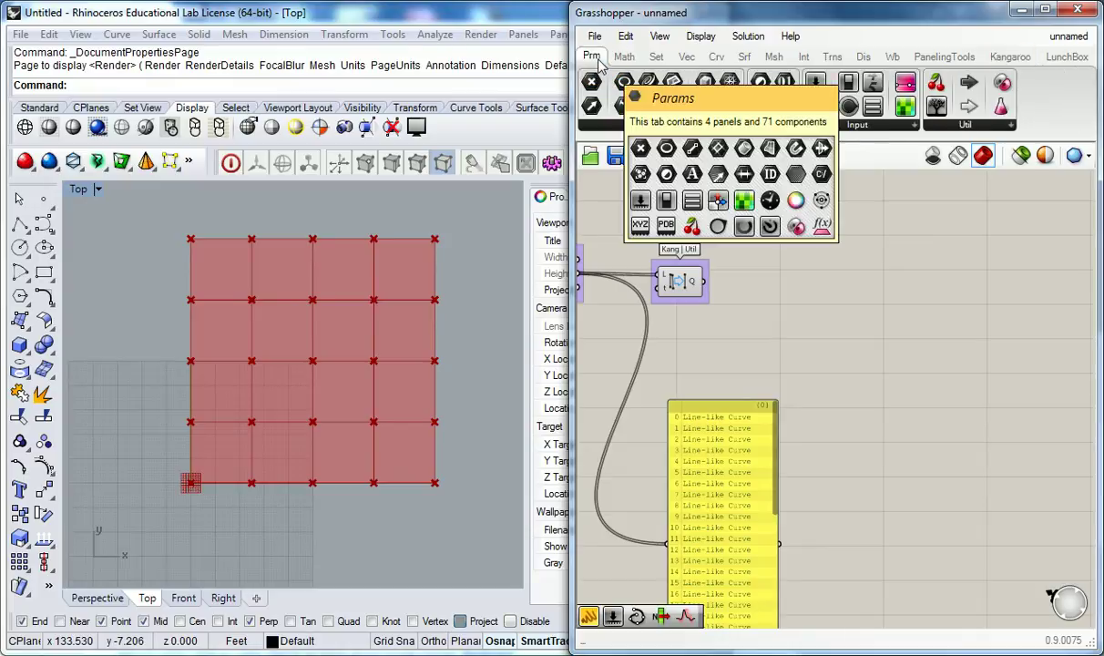
mouse_move(695, 286)
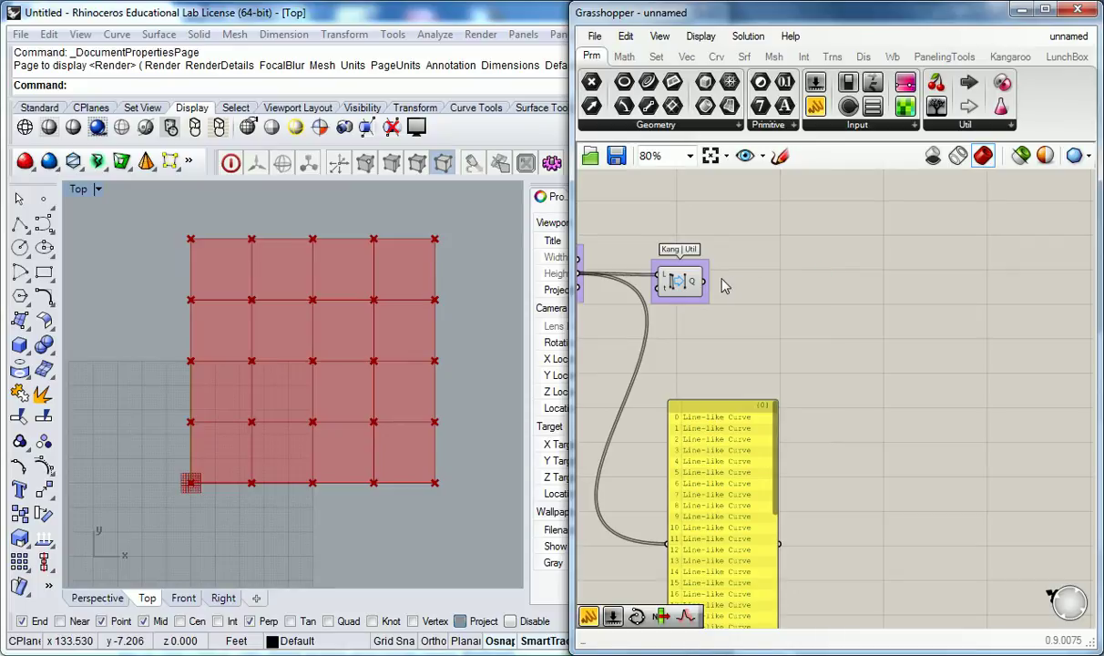
right_drag(423, 321, 415, 302)
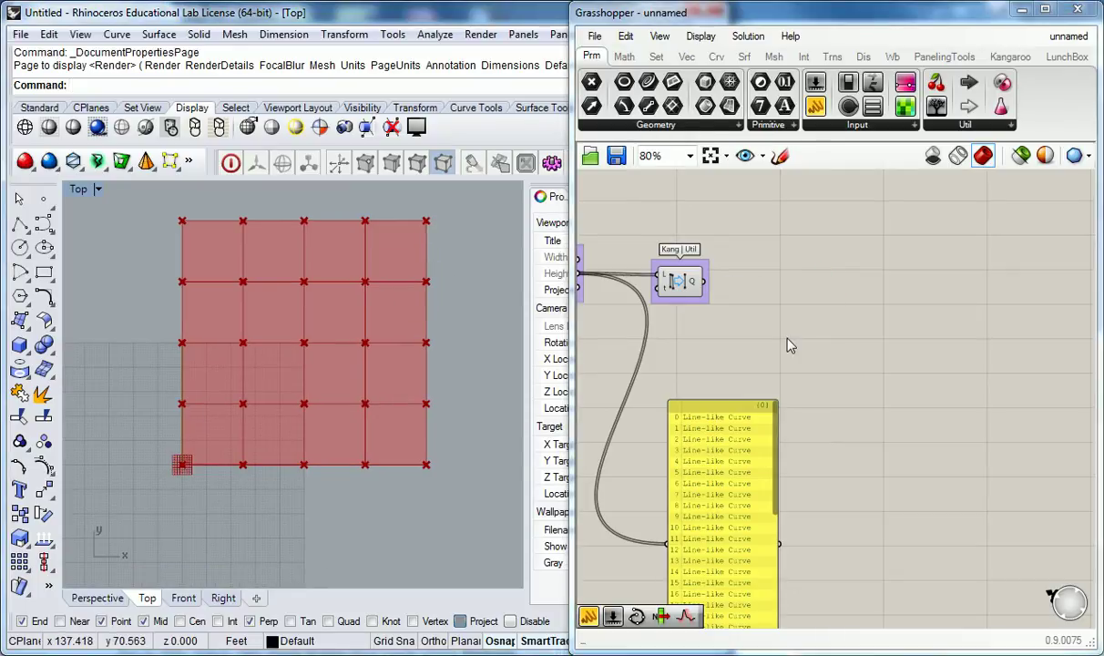
Turn off the viewport preview of the Square grid and Deconstruct Brep components
right_drag(651, 296, 986, 321)
right_click(772, 315)
click(802, 347)
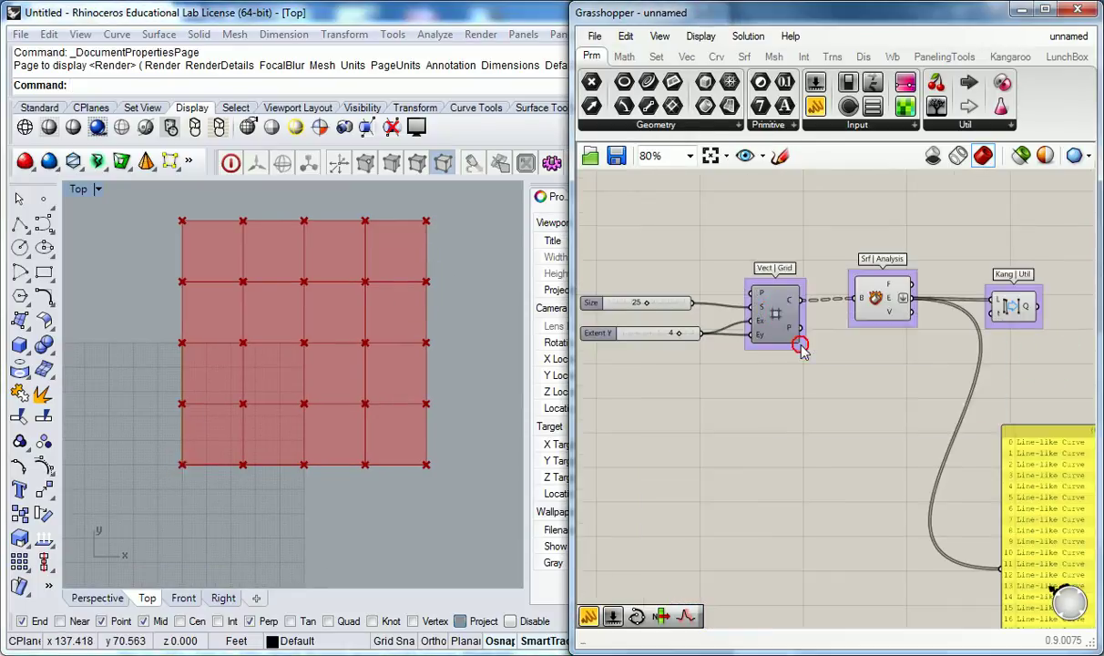
click(879, 300)
right_click(880, 306)
click(927, 331)
Select the Kang | Util component and the Deconstruct Brep component in turn to check what each one previews
right_drag(944, 276, 860, 293)
click(929, 325)
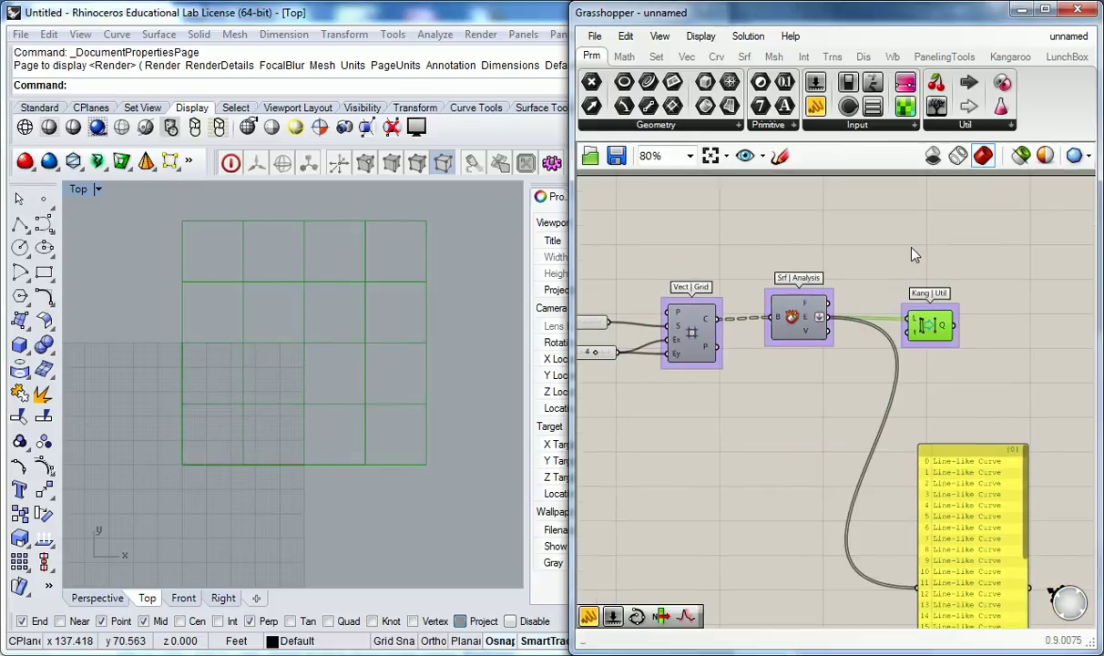
click(804, 377)
click(792, 317)
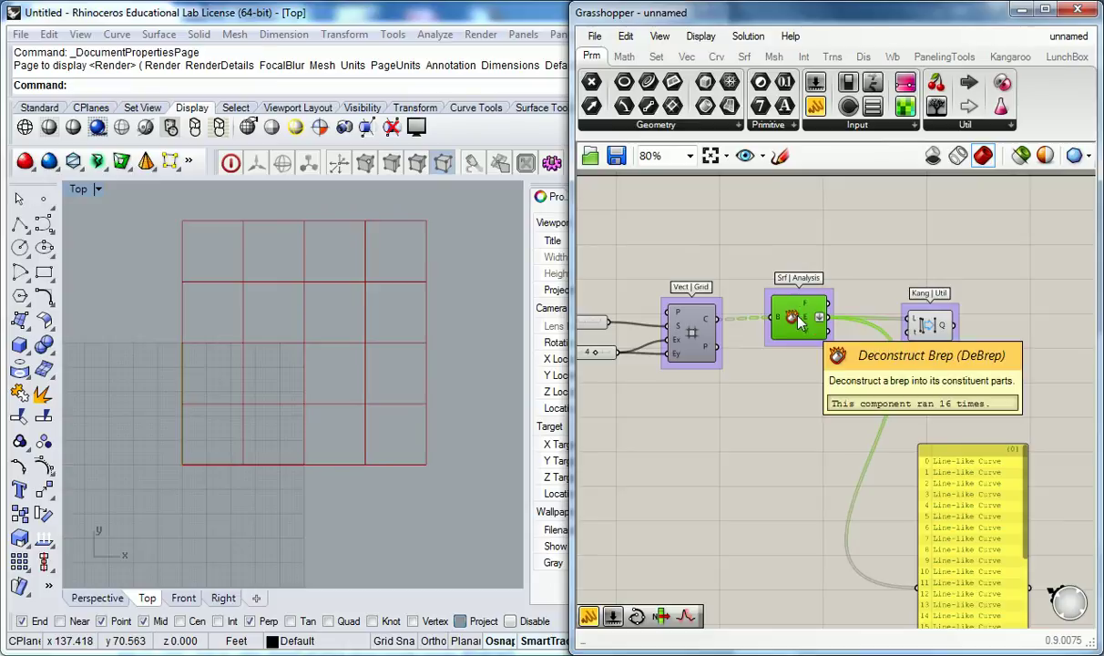
Select the duplicate-line removal component to check what it previews in the viewport, and clear the selection
click(867, 258)
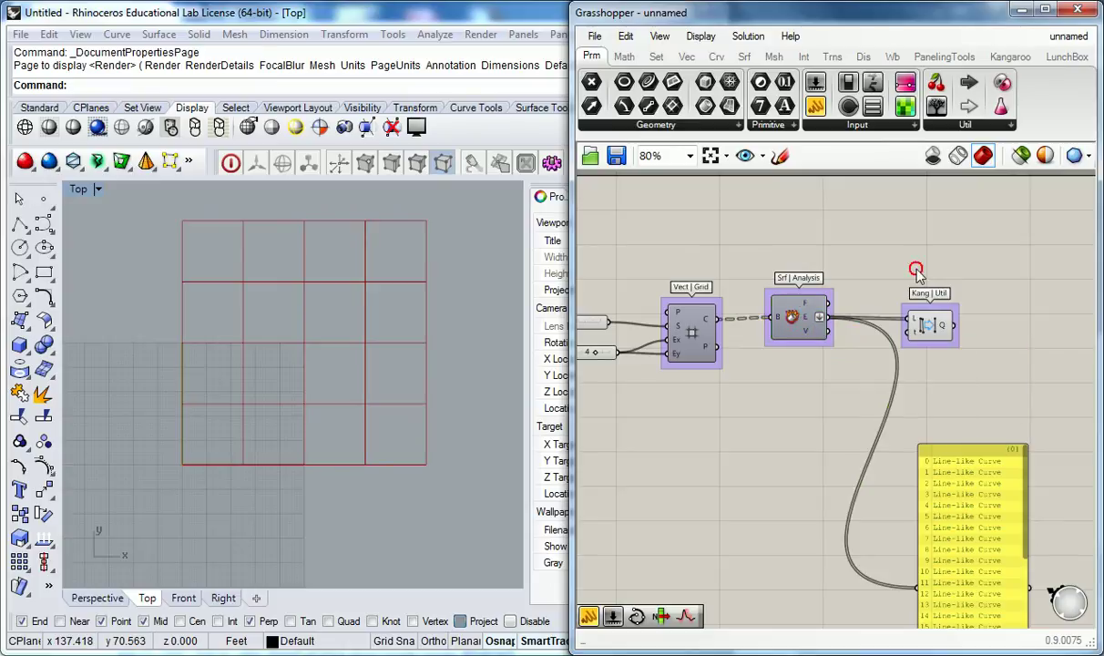
click(931, 330)
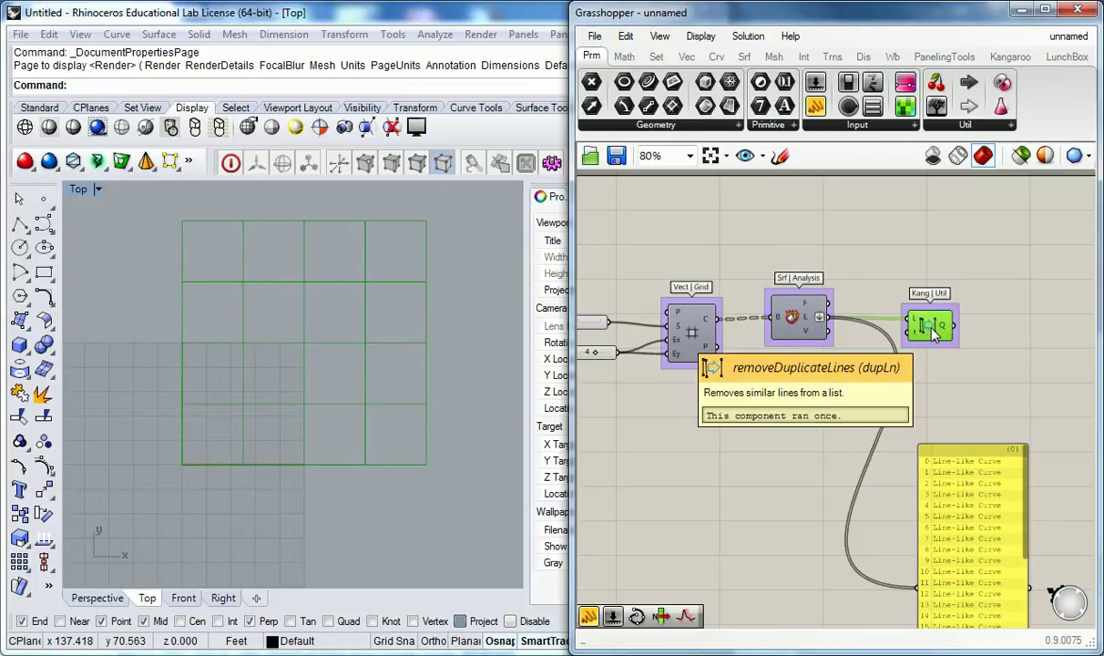
right_drag(1006, 335, 897, 335)
click(897, 335)
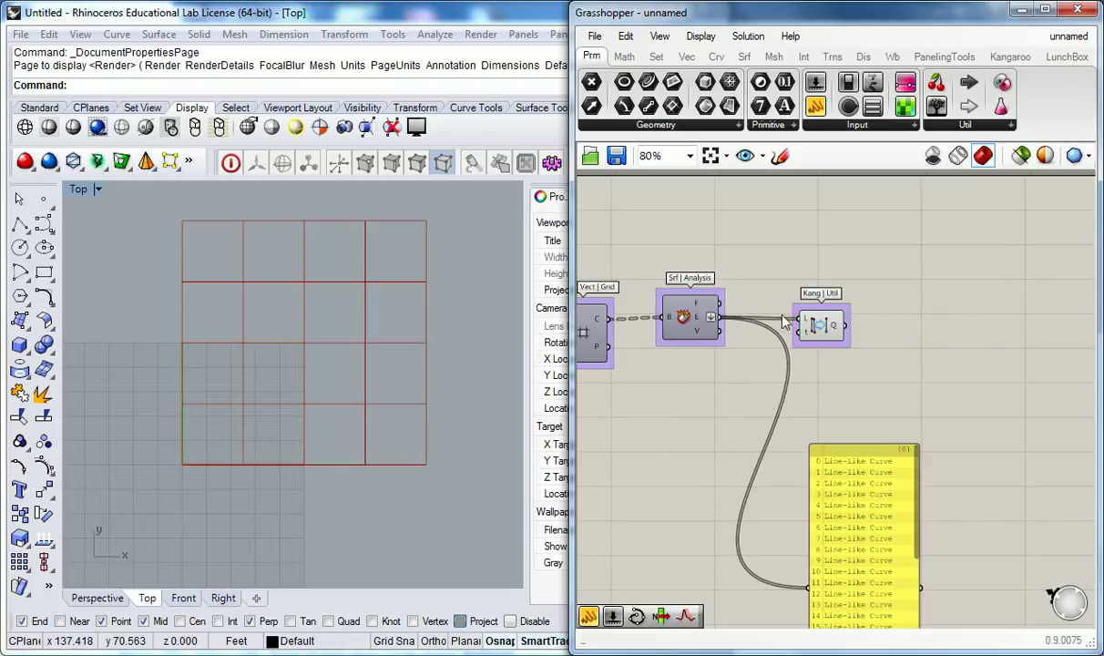
mouse_move(839, 329)
Place a Pipe component beyond the Kang | Util component and put it in its own group
right_drag(870, 321, 769, 287)
click(744, 57)
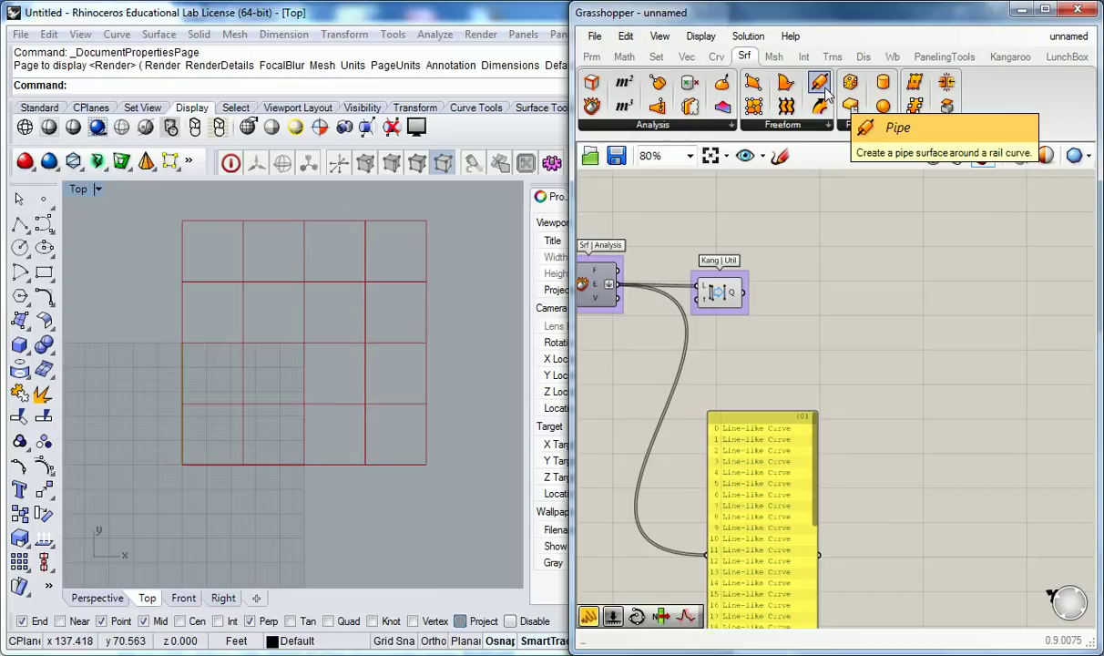
drag(818, 84, 856, 296)
click(858, 299)
click(811, 213)
Label the Pipe component's group "Srf | Frfm"
scroll(853, 270, up, 3)
right_click(856, 276)
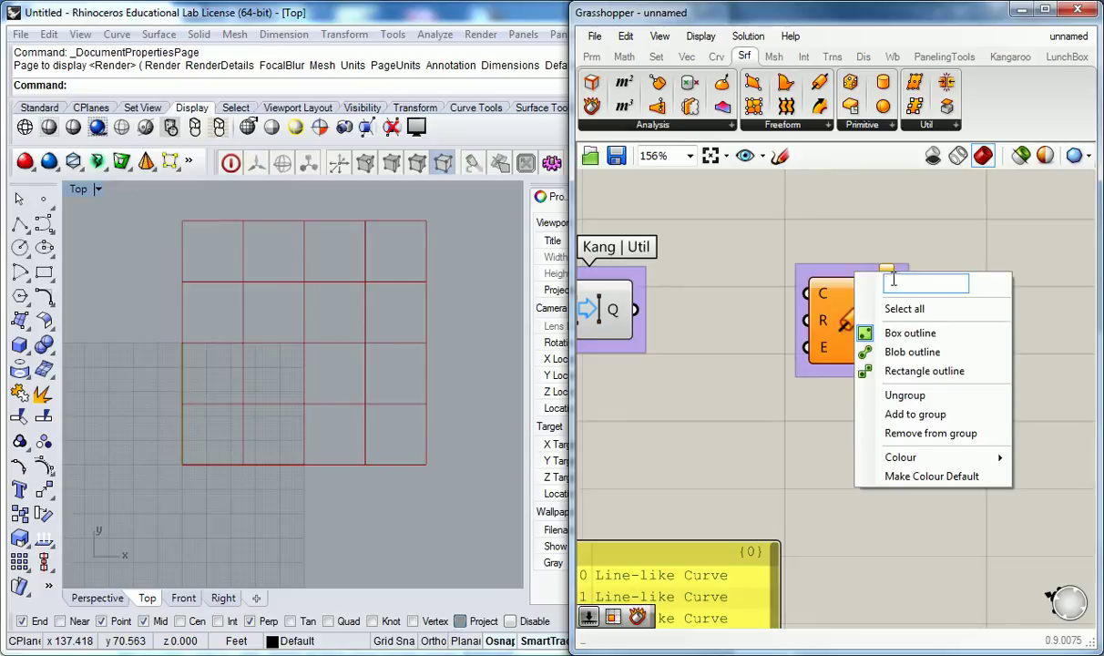
text(Srf ? Frfm)
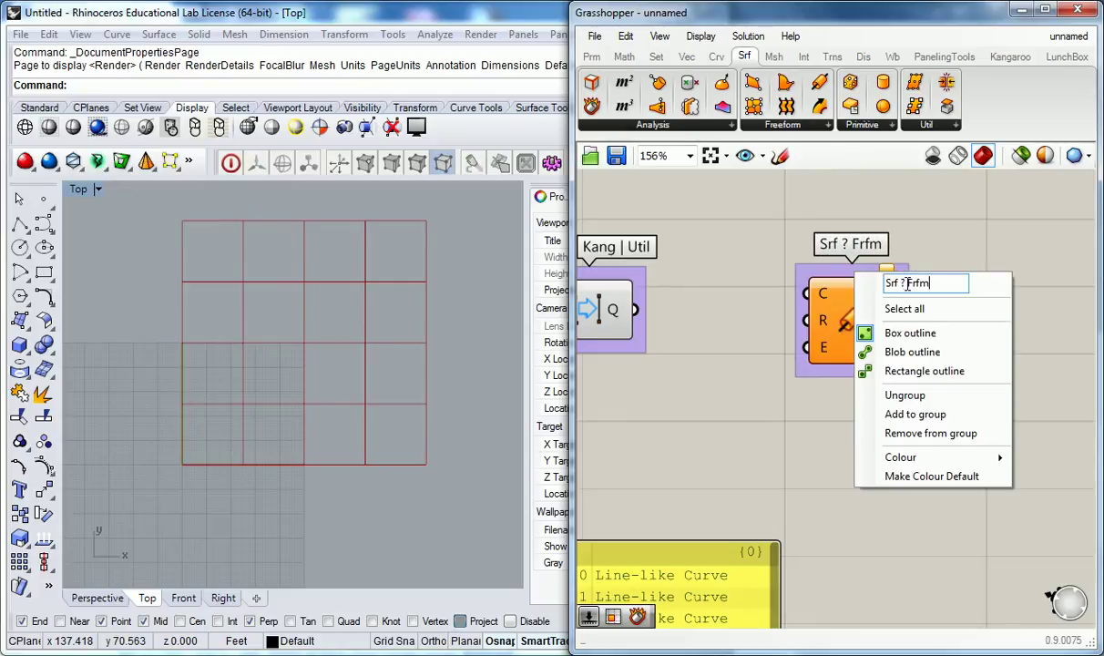
key(Left)
key(Left)
key(Left)
key(Left)
key(Left)
key(BackSpace)
text(|)
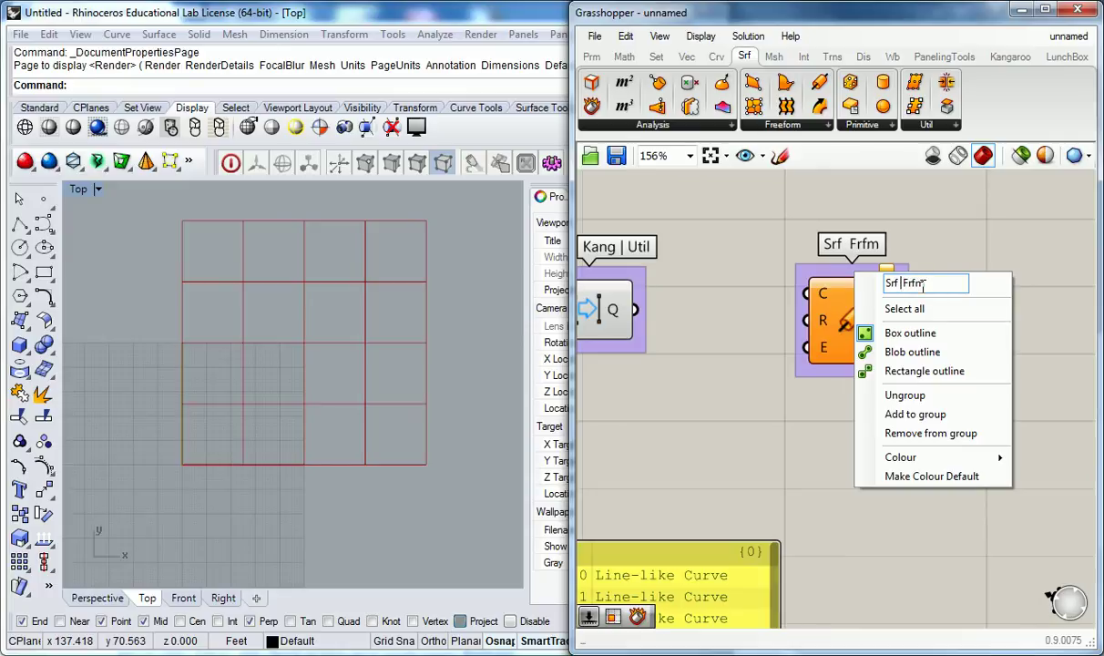
key(Return)
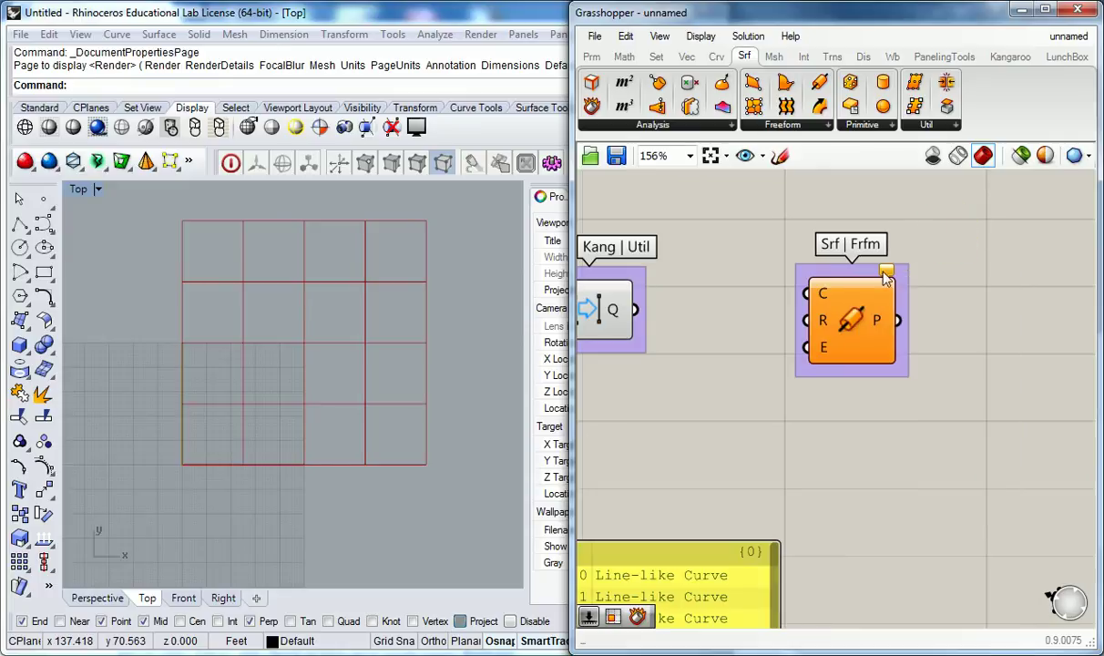
Create a number slider ranging from 0 to 2 with value 1 and connect it to the Pipe component's Caps input
scroll(754, 300, down, 2)
right_drag(754, 300, 919, 321)
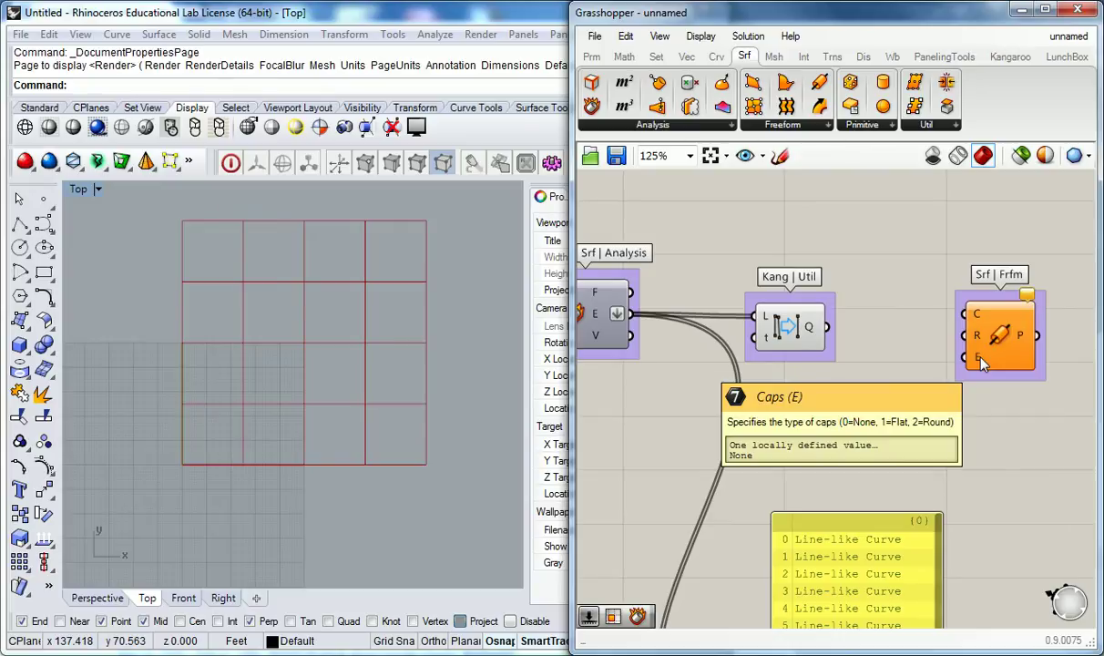
double_click(897, 392)
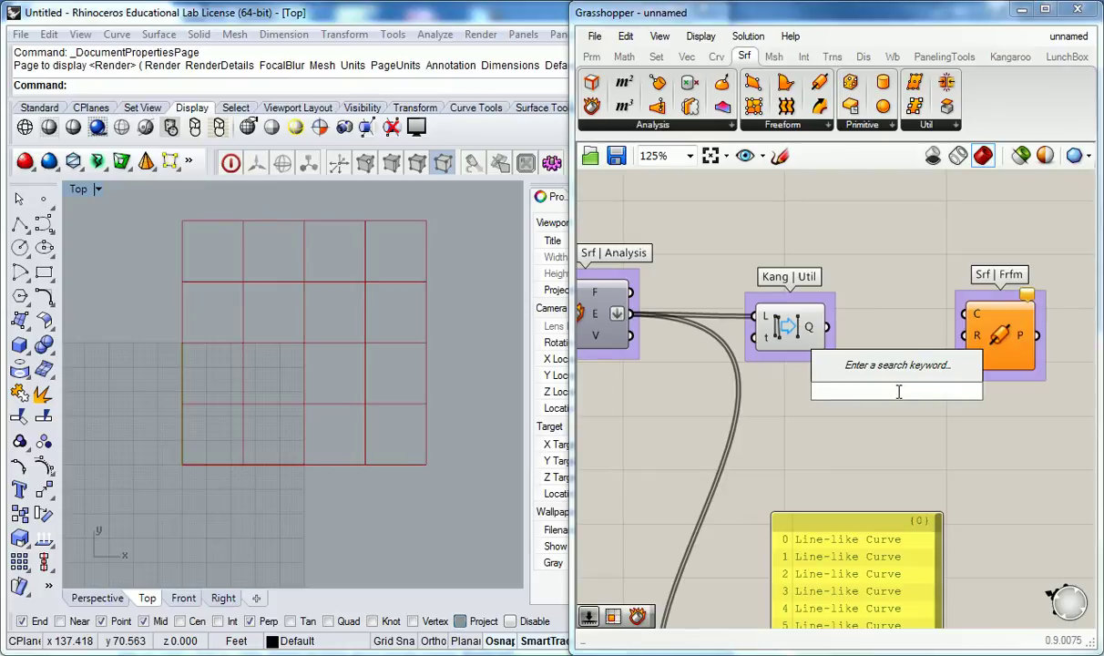
text(0<1<2)
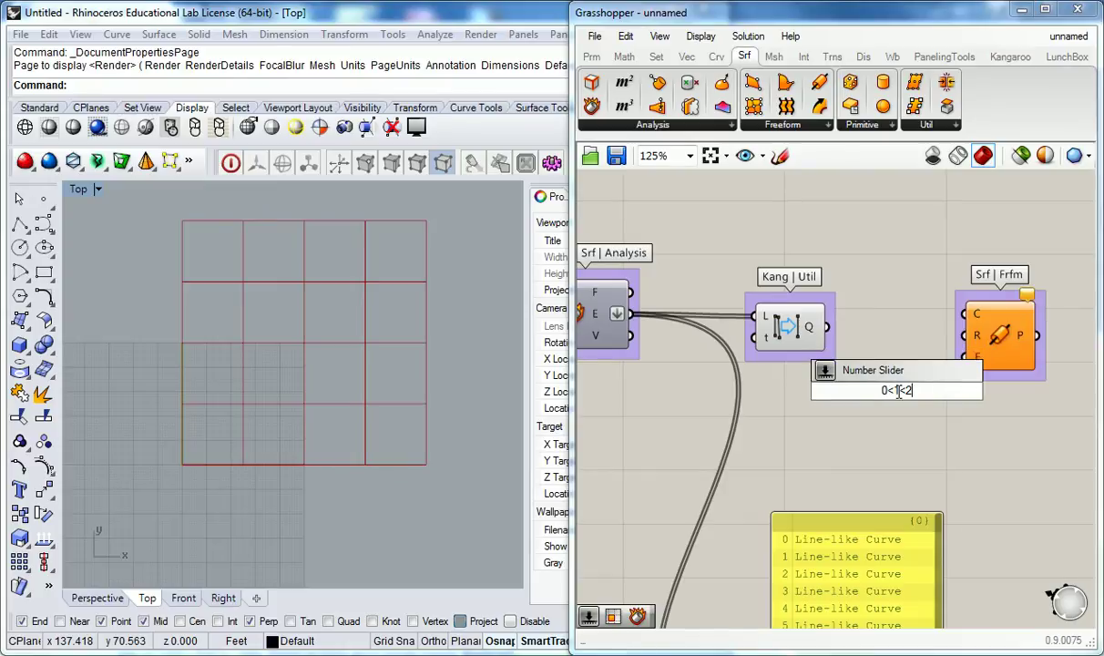
key(Return)
drag(1002, 357, 1054, 355)
right_drag(962, 336, 891, 324)
drag(913, 377, 944, 343)
Shift the Pipe component and its Caps slider slightly together on the canvas
drag(979, 428, 820, 301)
drag(947, 343, 963, 326)
click(914, 347)
right_drag(914, 347, 882, 334)
scroll(882, 333, down, 2)
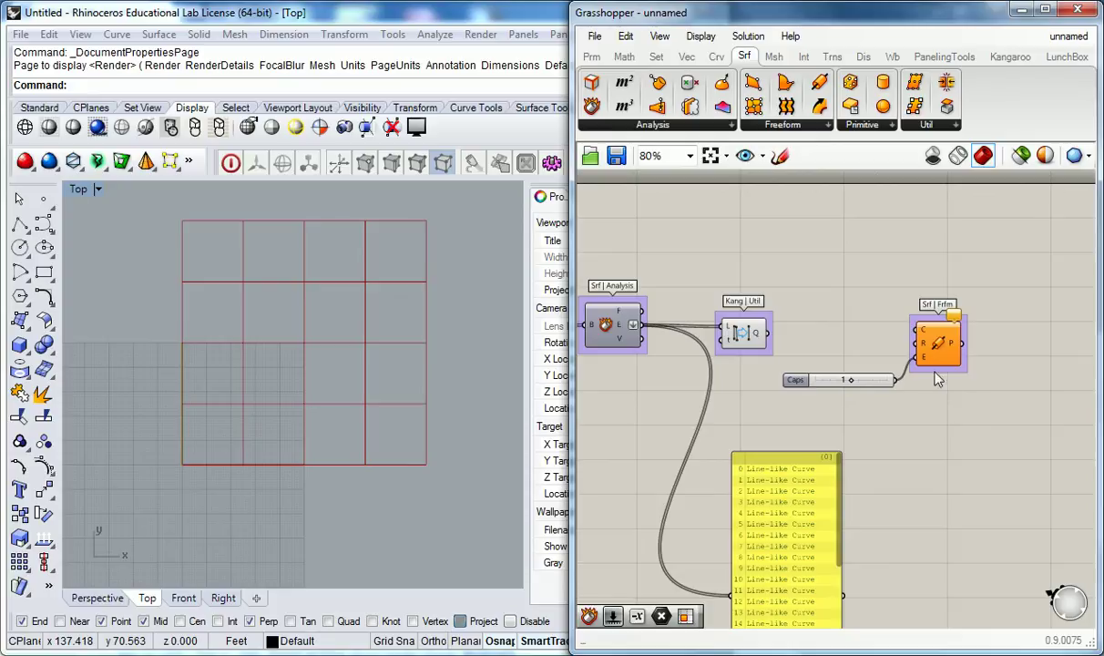
Duplicate the Caps slider, place the copy just above it and connect it to the Pipe component's Radius input
scroll(920, 351, up, 3)
mouse_move(923, 340)
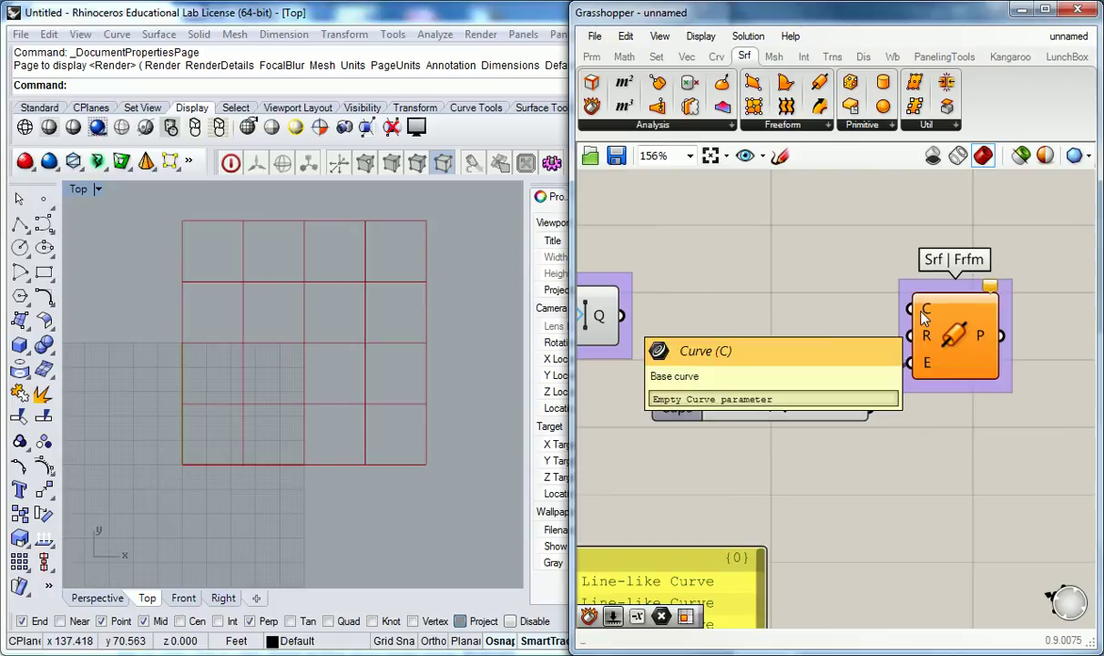
right_drag(762, 320, 826, 327)
click(758, 411)
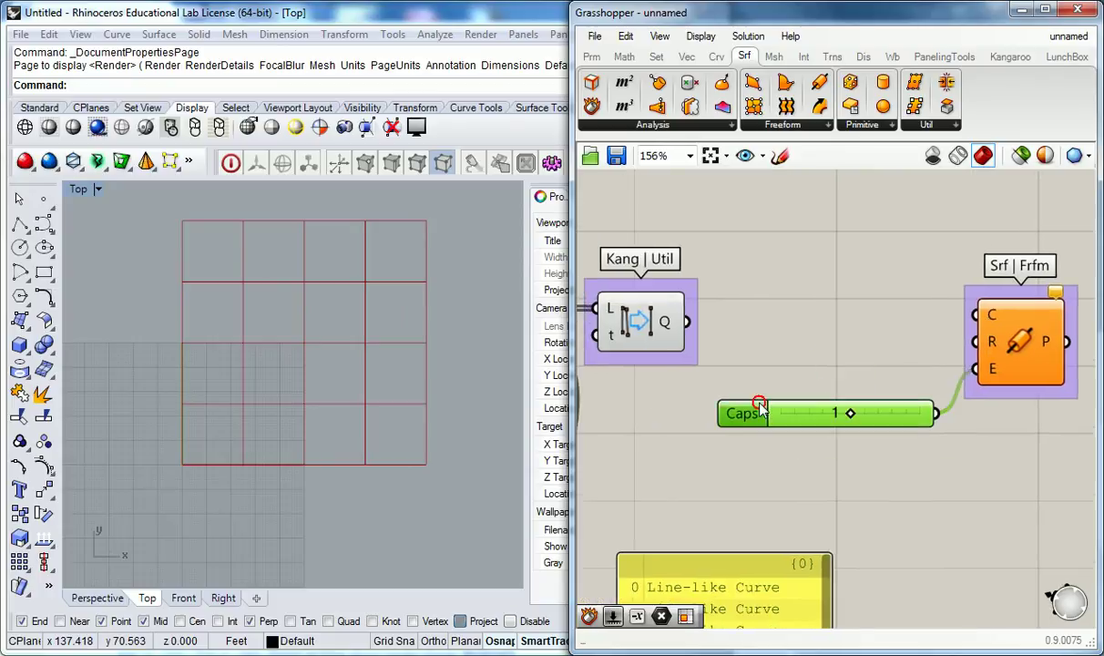
key(ctrl+v)
drag(764, 425, 763, 373)
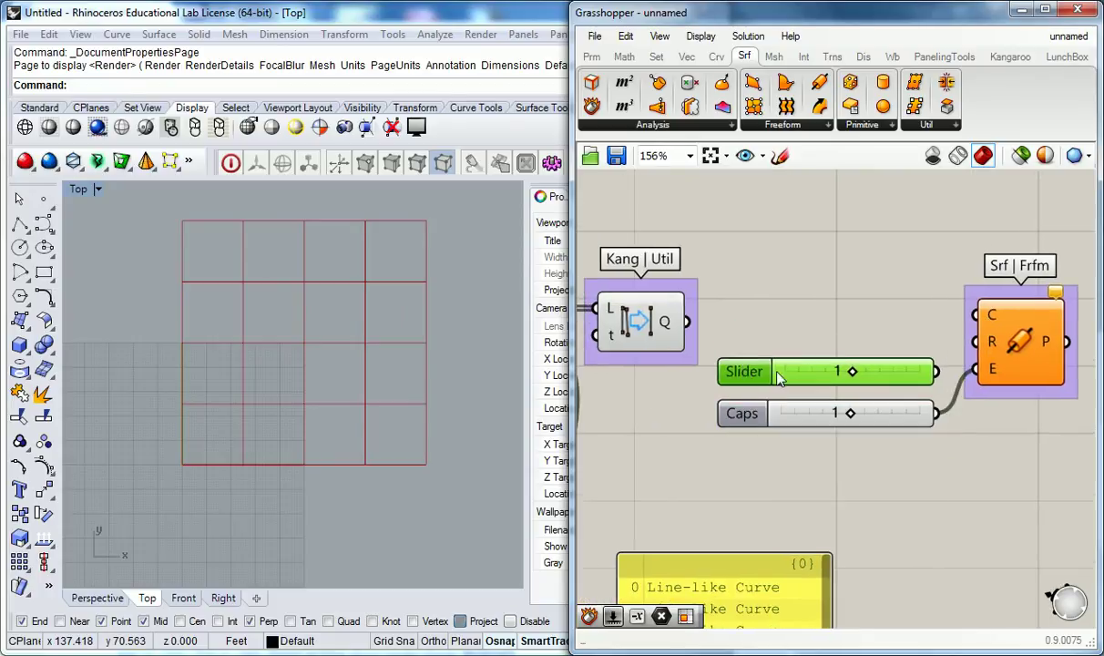
drag(937, 372, 976, 342)
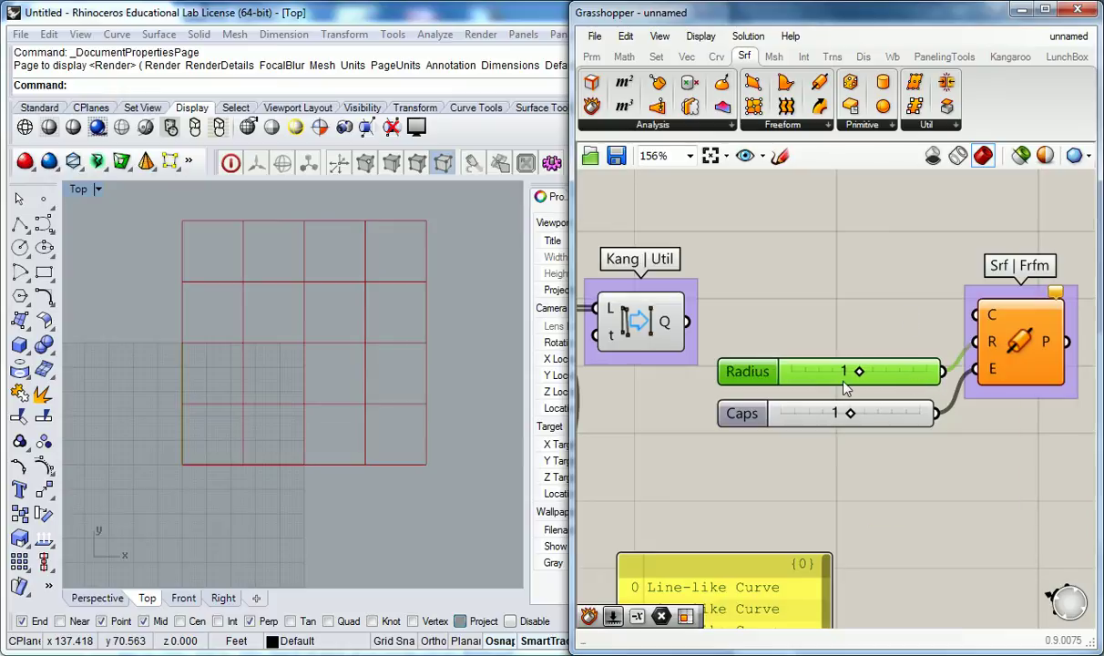
click(908, 338)
Inspect the Pipe component, the Deconstruct Brep Edges output and the inputs and unique lines output of the Kang | Util component
scroll(862, 335, down, 2)
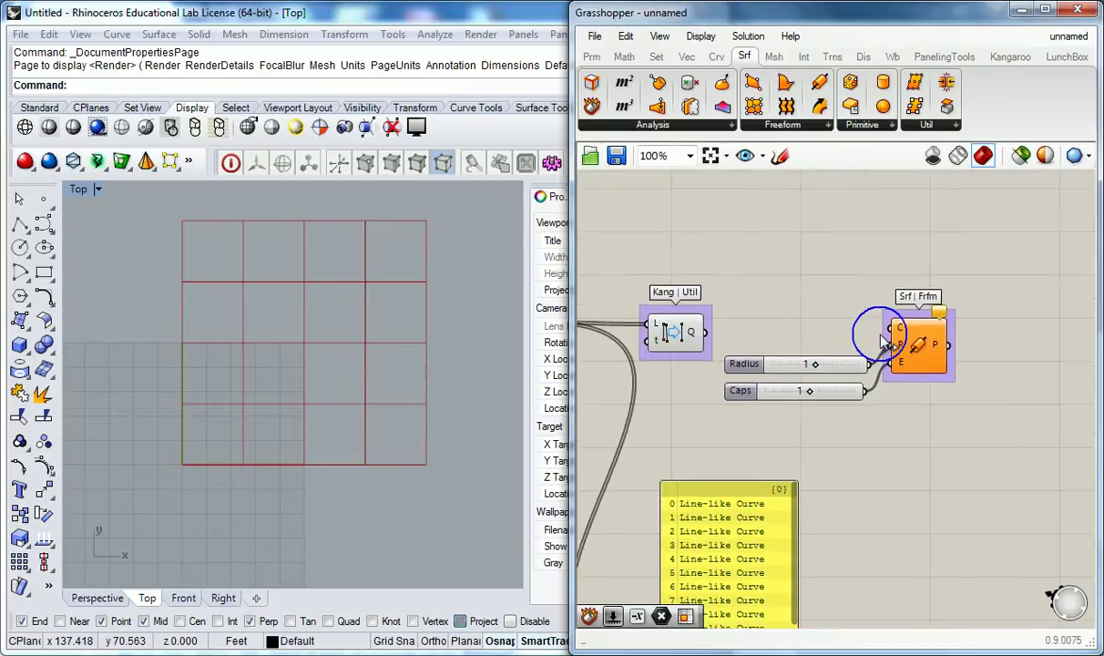
scroll(862, 335, up, 2)
click(963, 359)
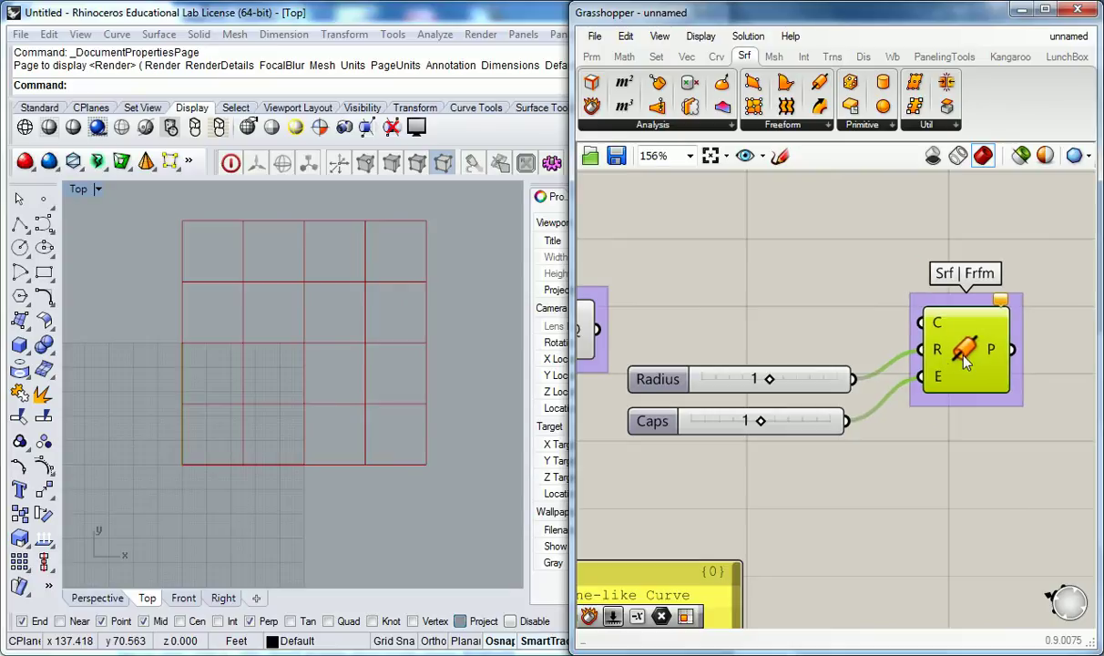
click(847, 325)
scroll(848, 325, down, 1)
mouse_move(779, 329)
right_down()
mouse_move(807, 377)
mouse_move(778, 345)
right_up()
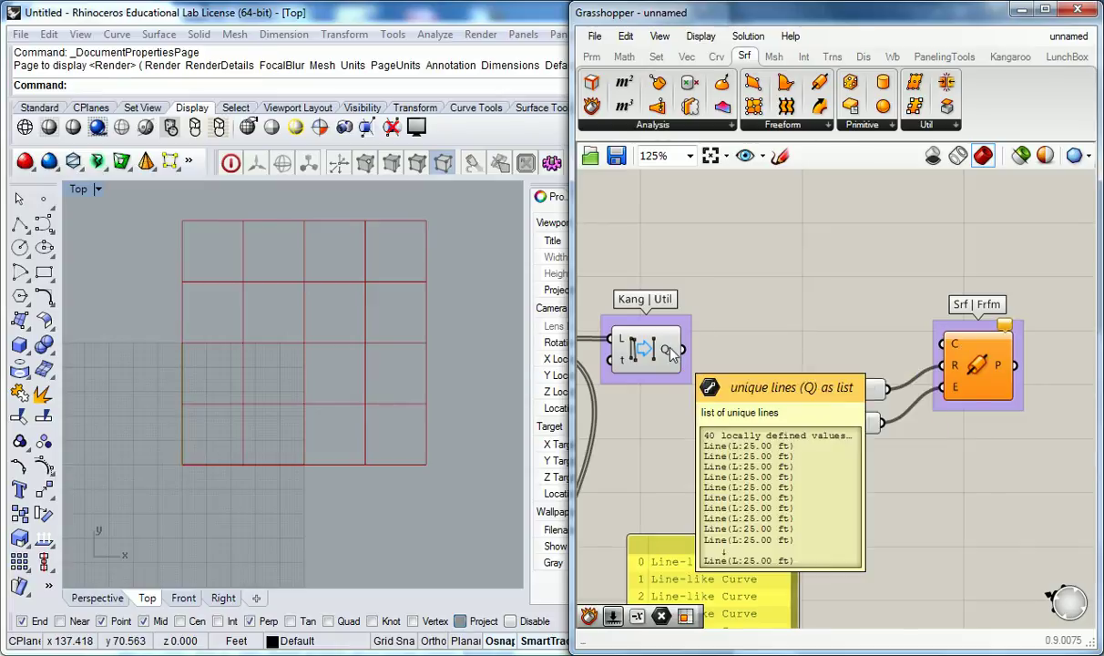
right_drag(671, 353, 854, 349)
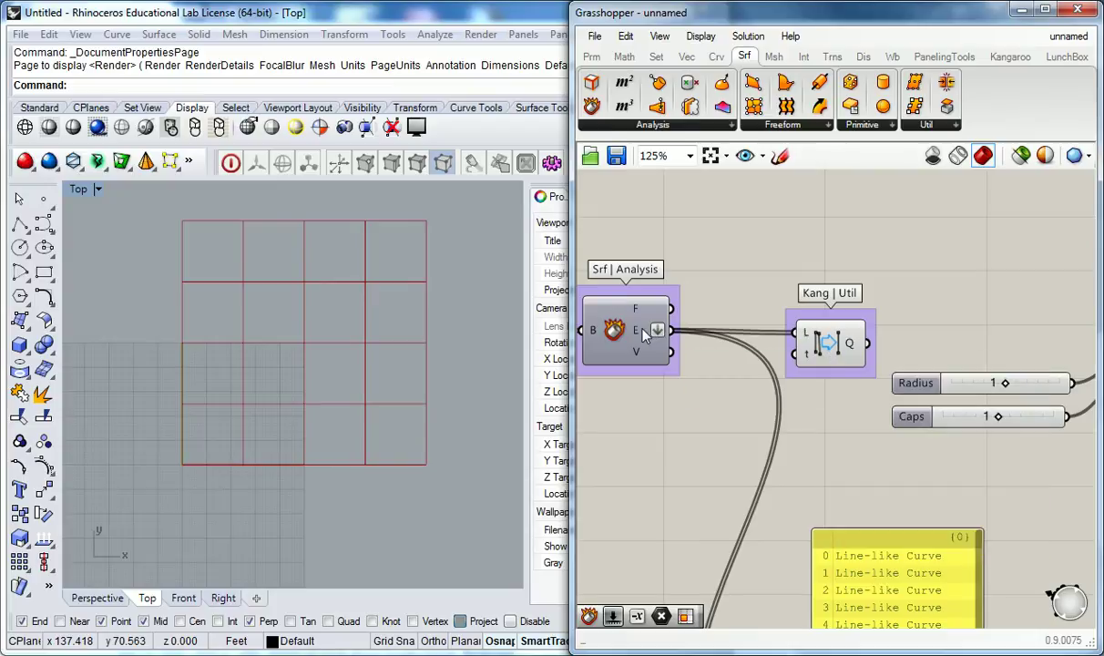
mouse_move(643, 329)
mouse_move(810, 338)
mouse_move(858, 352)
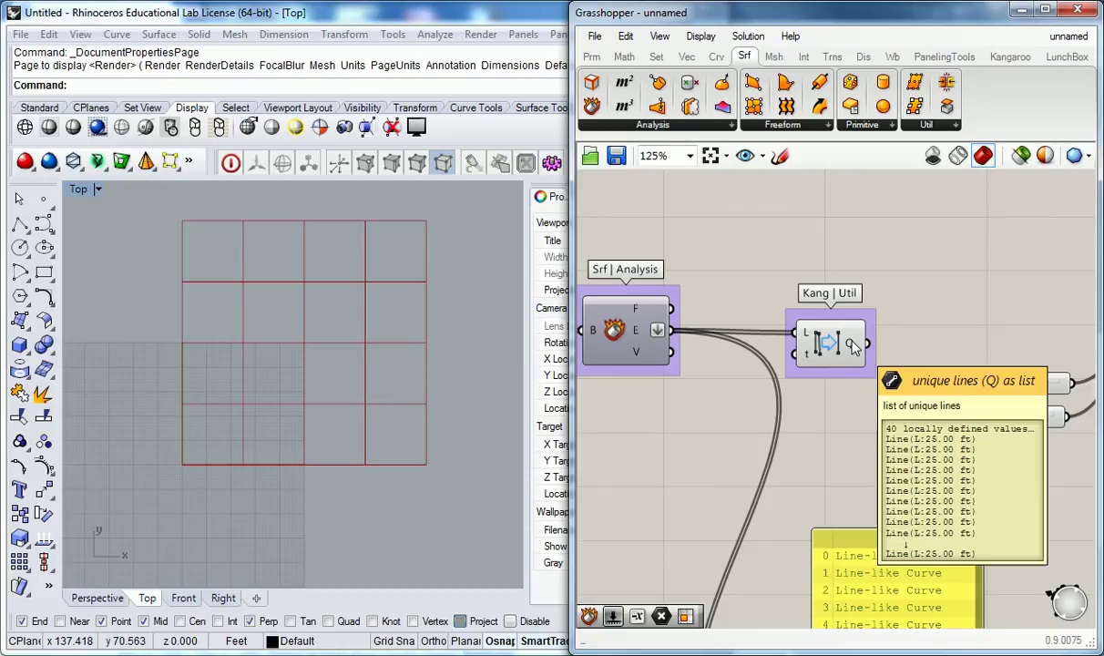
Nudge the Kang | Util component upward and connect its unique lines output to the Pipe component's Curve input
right_drag(942, 305, 749, 277)
drag(633, 284, 637, 270)
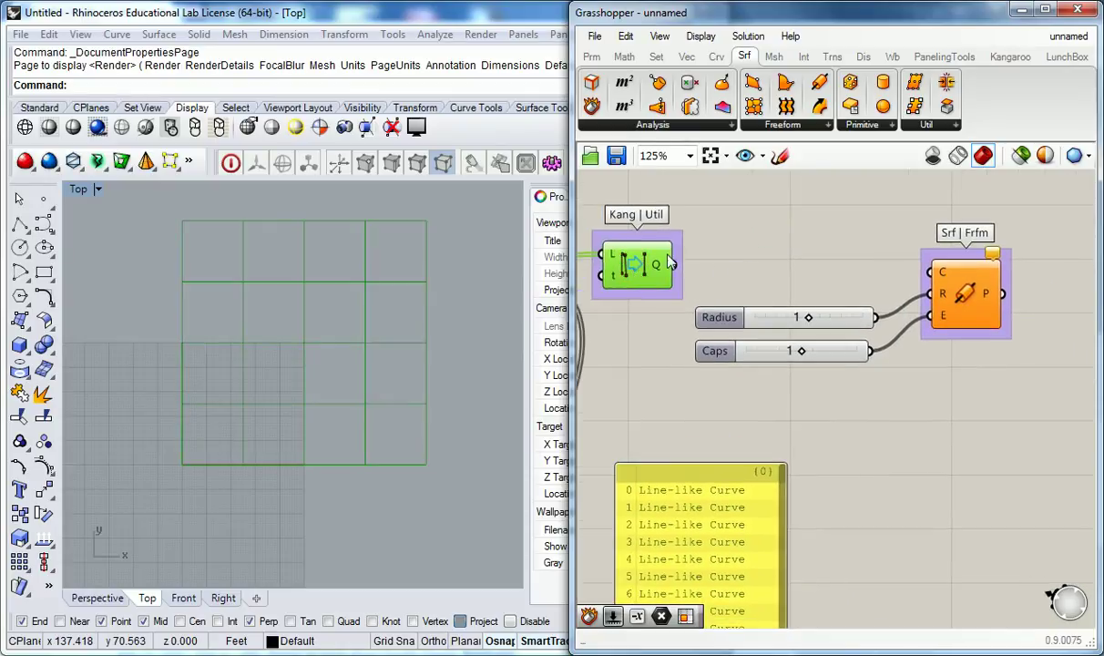
mouse_move(662, 266)
mouse_move(942, 276)
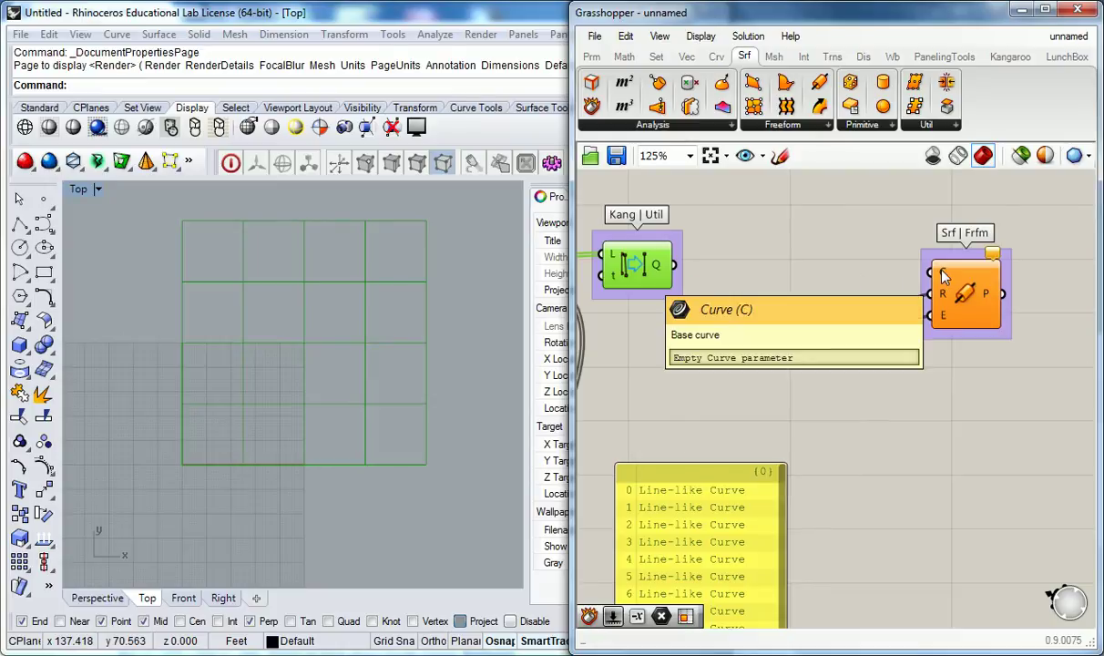
click(727, 278)
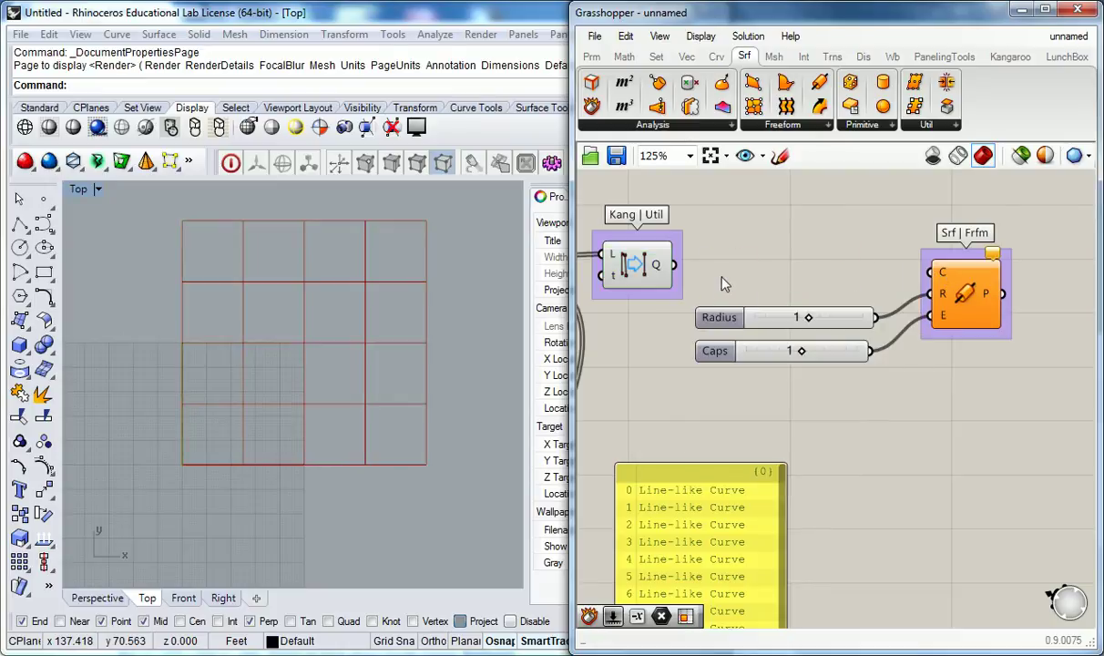
drag(678, 270, 930, 273)
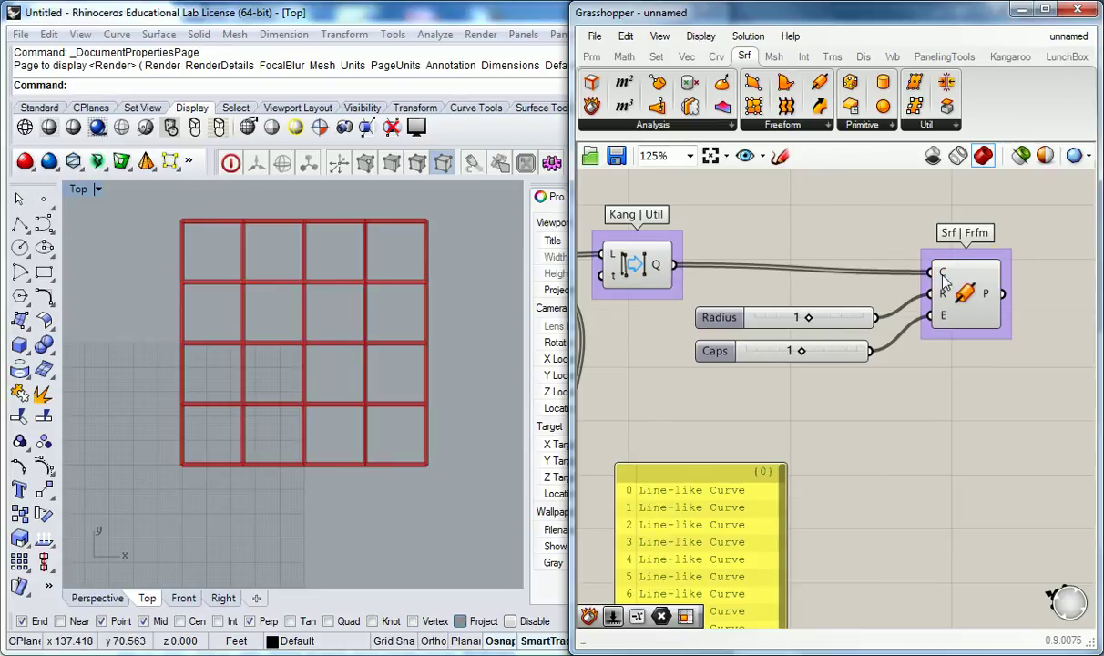
Inspect the data in the Pipe component's Curve input and Pipe output, and in the unique lines output feeding it
mouse_move(943, 275)
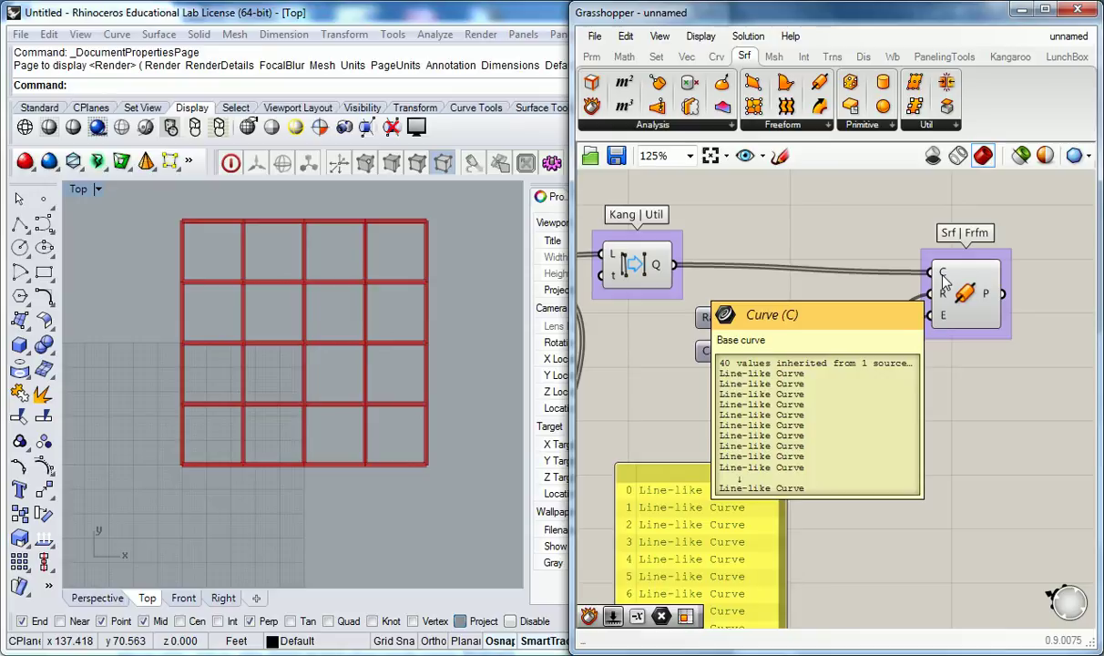
scroll(943, 278, up, 2)
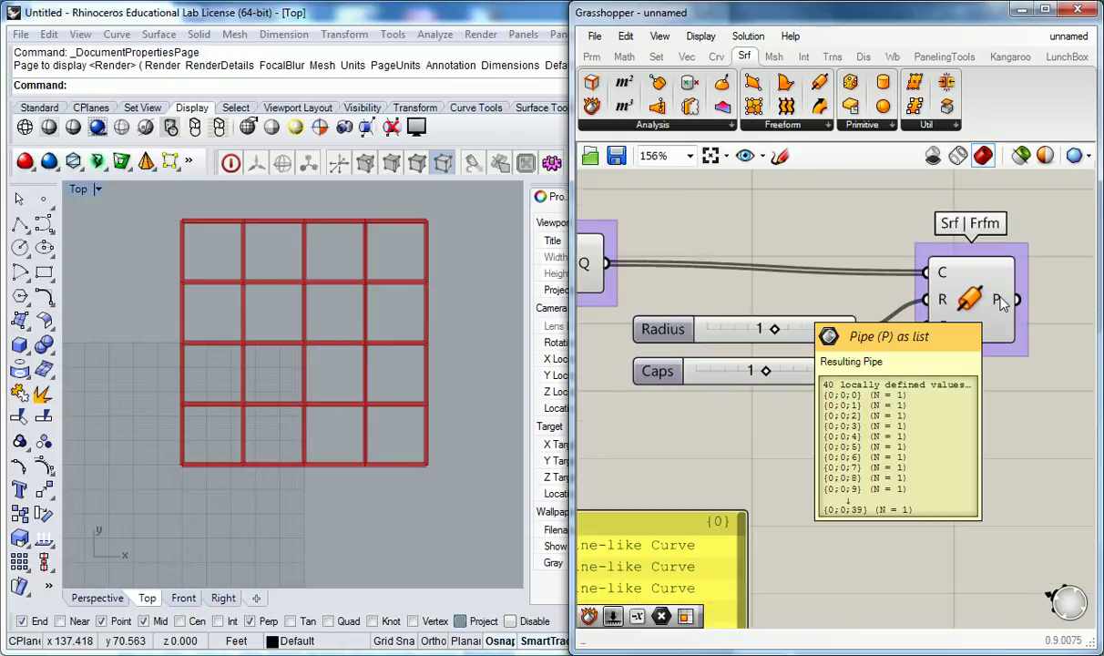
right_drag(994, 298, 923, 282)
right_drag(703, 255, 876, 298)
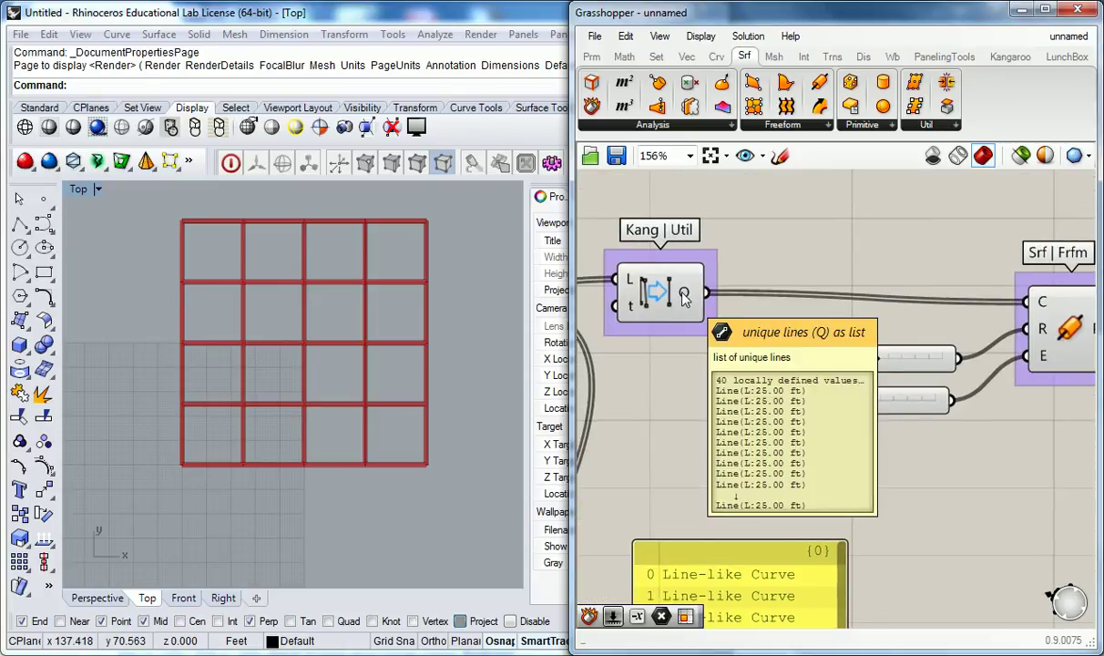
Move the Pipe component slightly to the right and place the Radius and Caps sliders lower, clear of the curve wire
scroll(820, 234, down, 5)
drag(765, 264, 993, 368)
click(947, 315)
drag(947, 315, 963, 320)
click(850, 421)
drag(849, 421, 765, 296)
drag(798, 332, 780, 387)
click(737, 296)
mouse_move(683, 303)
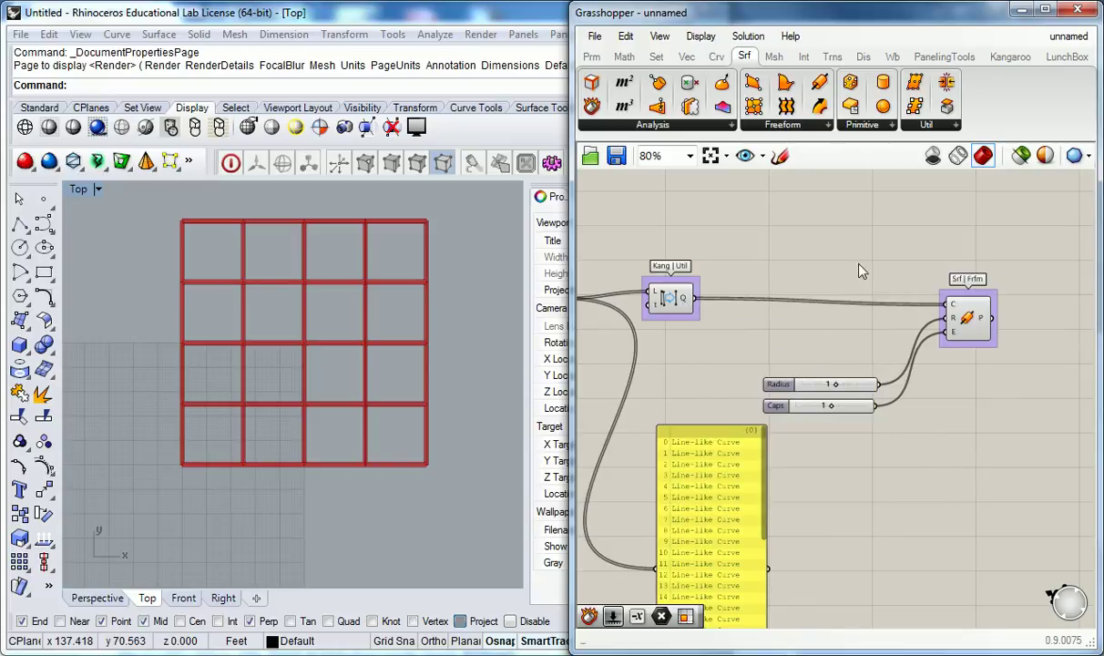
Move the Pipe component and its Radius and Caps sliders together farther right to free space after Kang | Util
drag(1011, 237, 872, 380)
click(852, 349)
right_drag(851, 348, 867, 308)
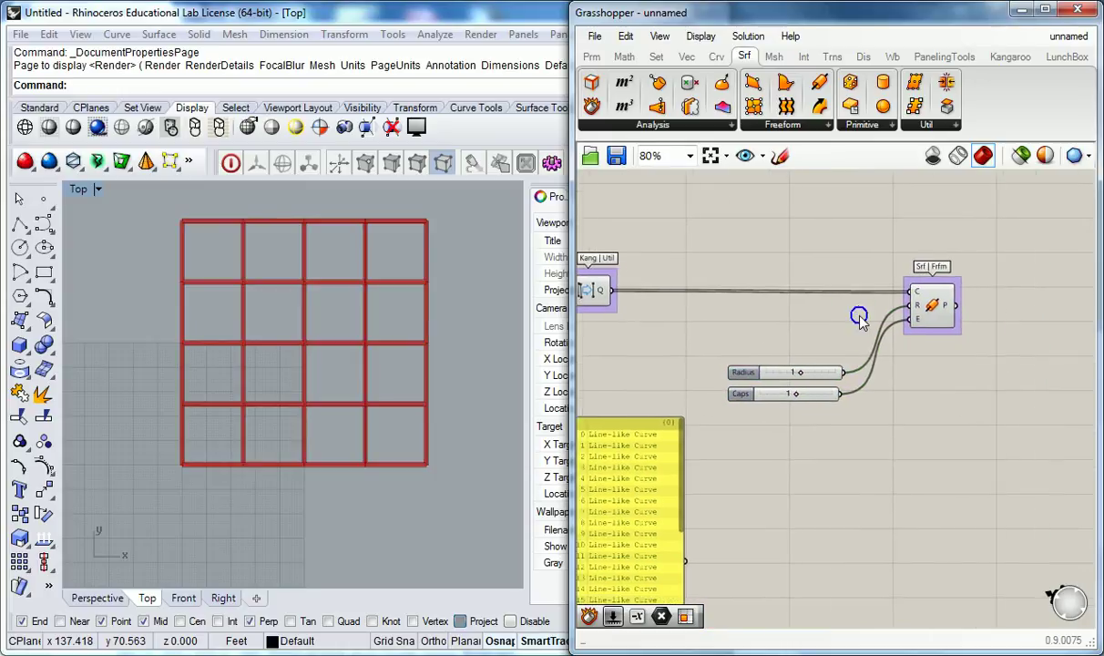
scroll(867, 308, down, 3)
drag(960, 277, 748, 365)
click(819, 359)
drag(819, 360, 853, 358)
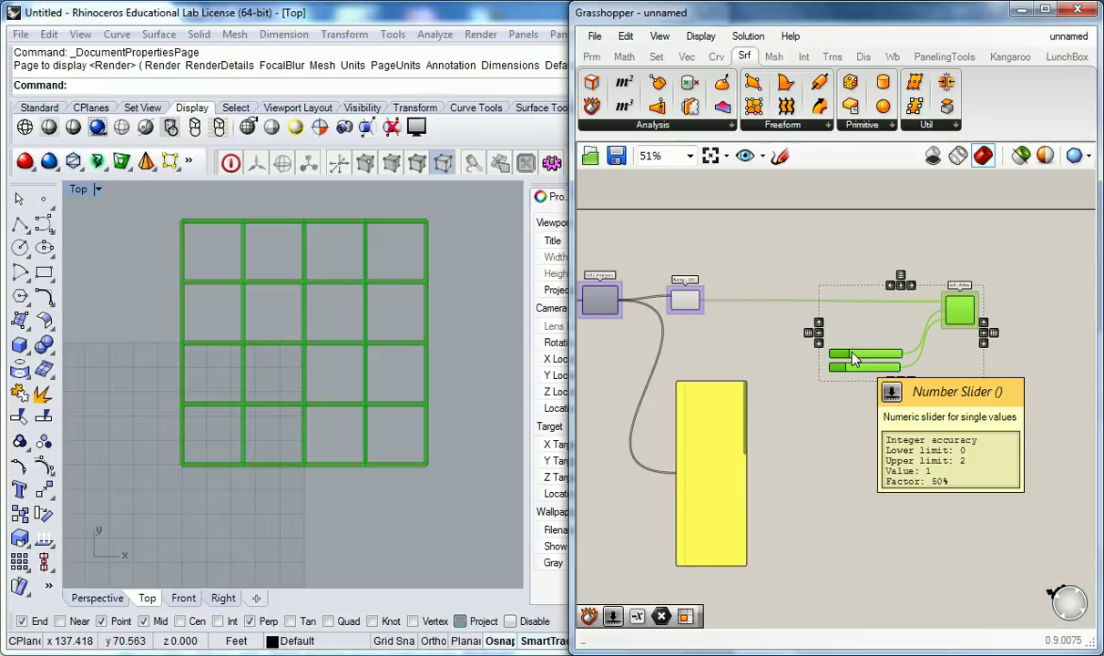
click(818, 266)
Widen the Grasshopper window over the Rhino window and reframe the piped grid in the Top viewport
scroll(815, 285, up, 3)
right_click(829, 281)
scroll(715, 246, down, 2)
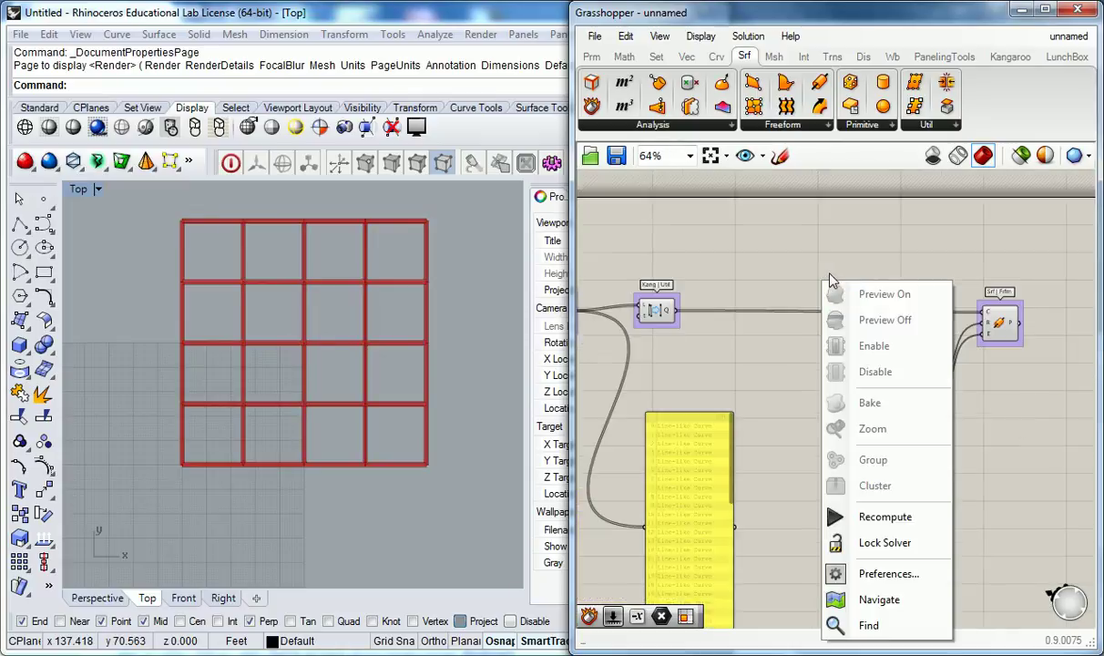
drag(571, 264, 436, 265)
scroll(349, 279, up, 2)
right_drag(350, 279, 254, 321)
click(622, 283)
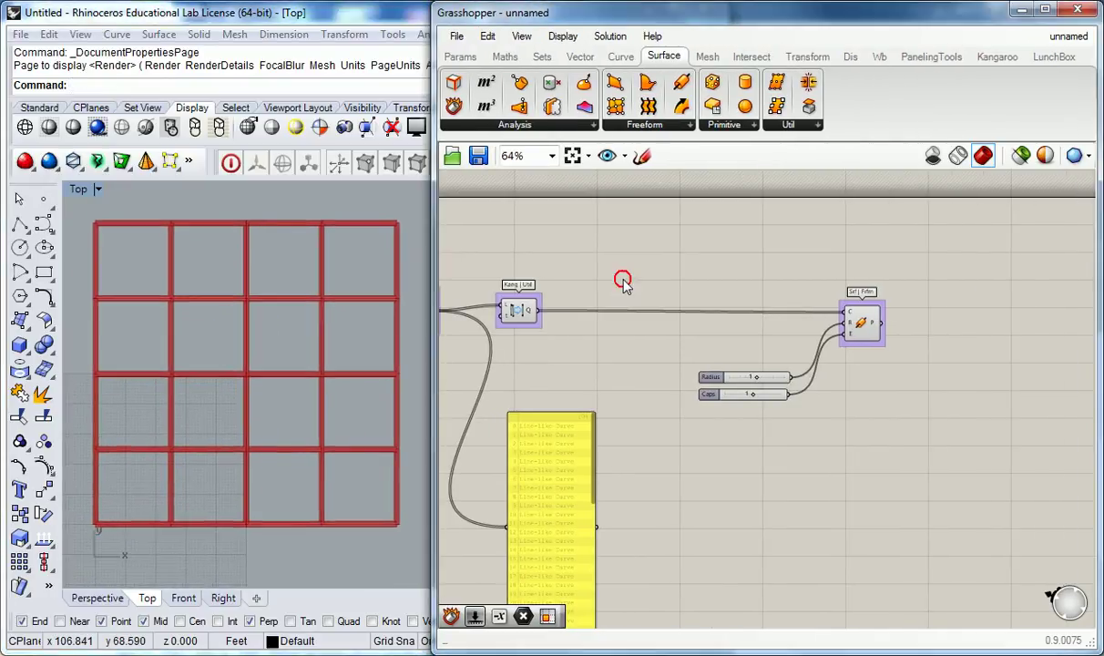
Move the yellow panel listing the edge curves farther right, below the wire between Kang | Util and Pipe
scroll(623, 282, up, 1)
right_drag(537, 255, 574, 253)
mouse_move(549, 318)
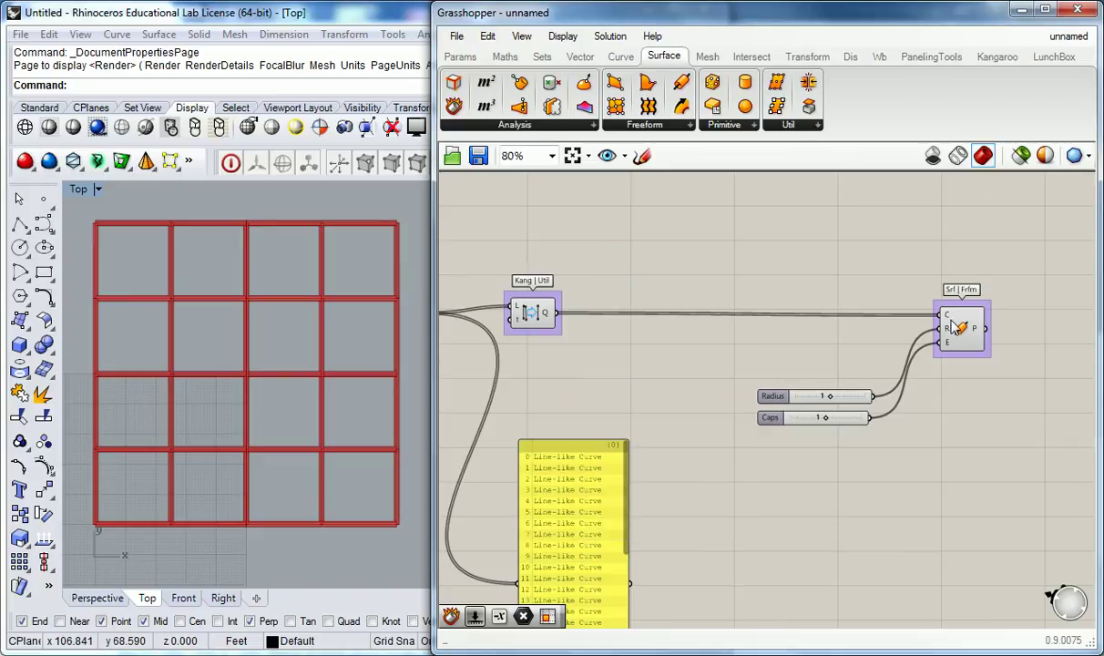
mouse_move(951, 324)
right_drag(707, 425, 751, 290)
drag(628, 308, 743, 315)
right_click(663, 221)
click(608, 216)
mouse_move(592, 174)
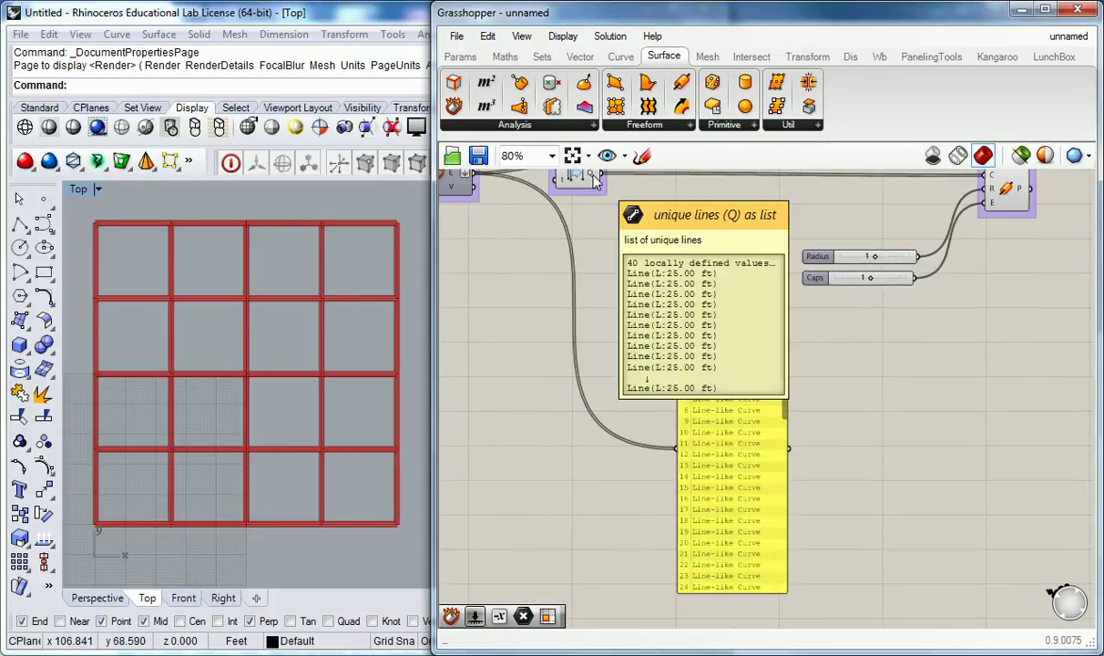
Feed the yellow panel with Kang | Util's unique lines output instead of the edge curves and nudge the panel slightly right
drag(601, 180, 688, 446)
drag(728, 316, 738, 315)
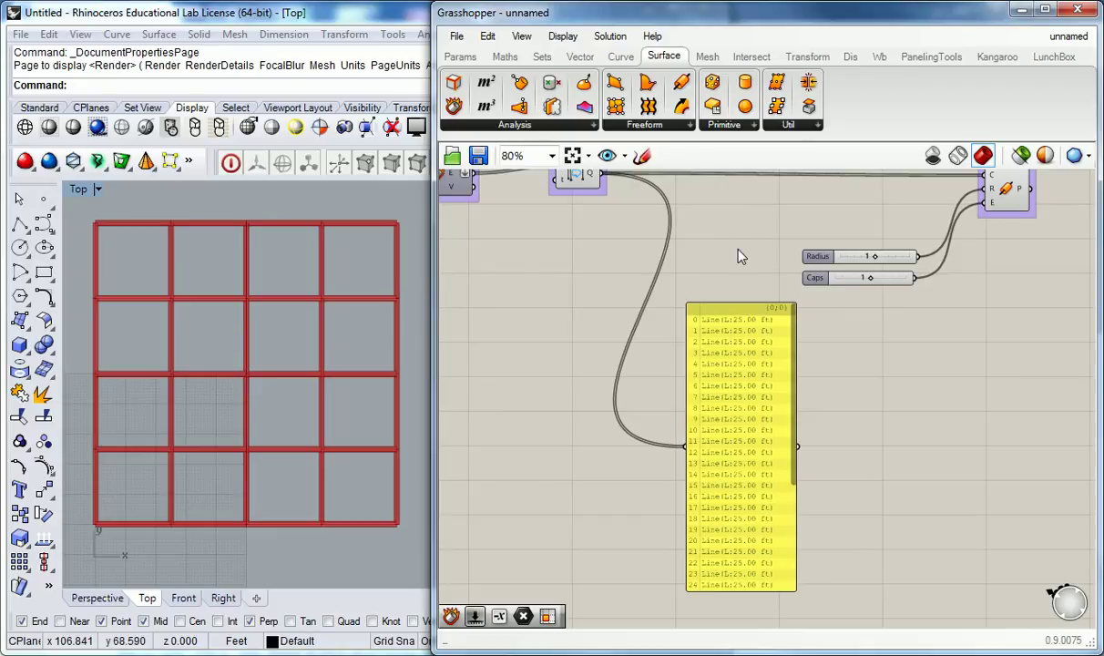
Add a List Item component just above the wire between Kang | Util and Pipe
right_drag(698, 235, 743, 403)
scroll(778, 376, down, 1)
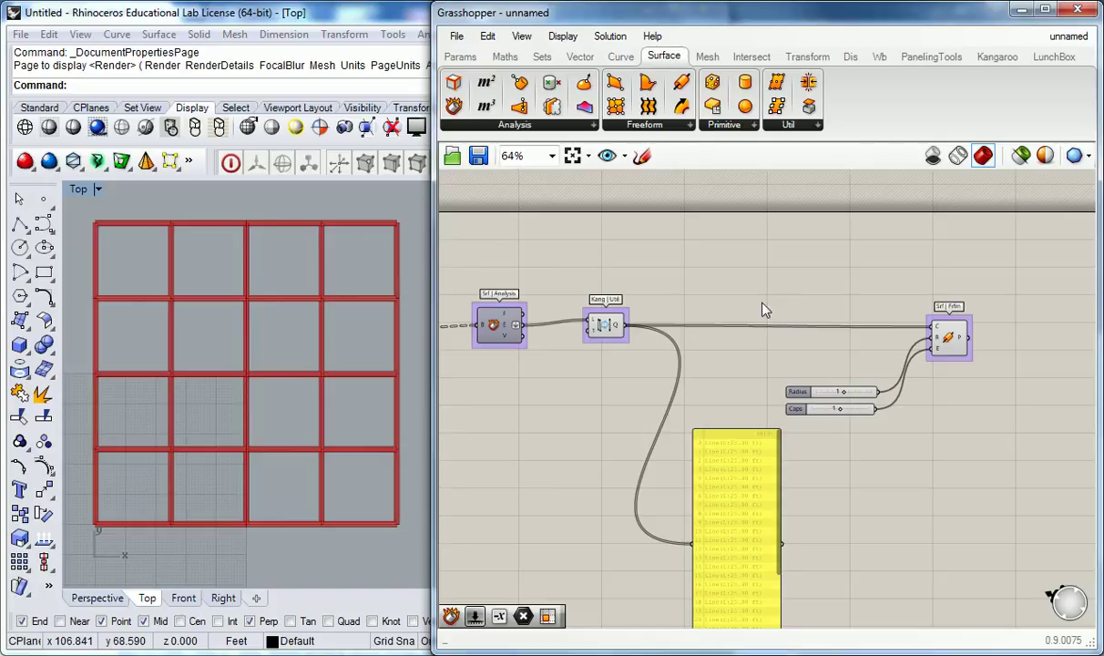
mouse_move(623, 331)
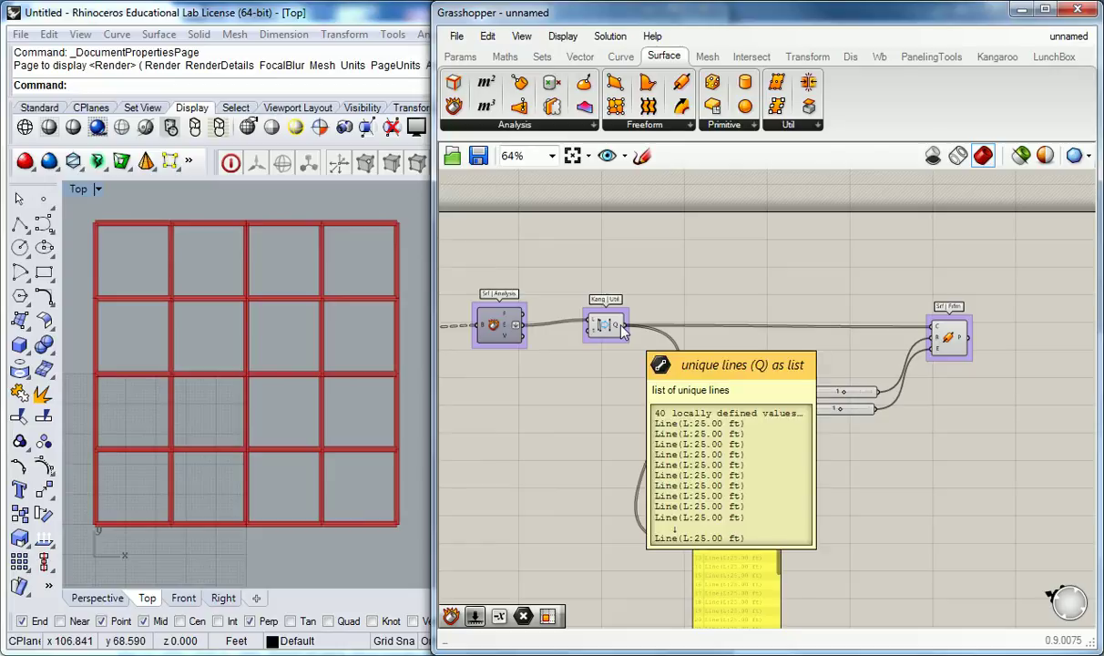
click(542, 57)
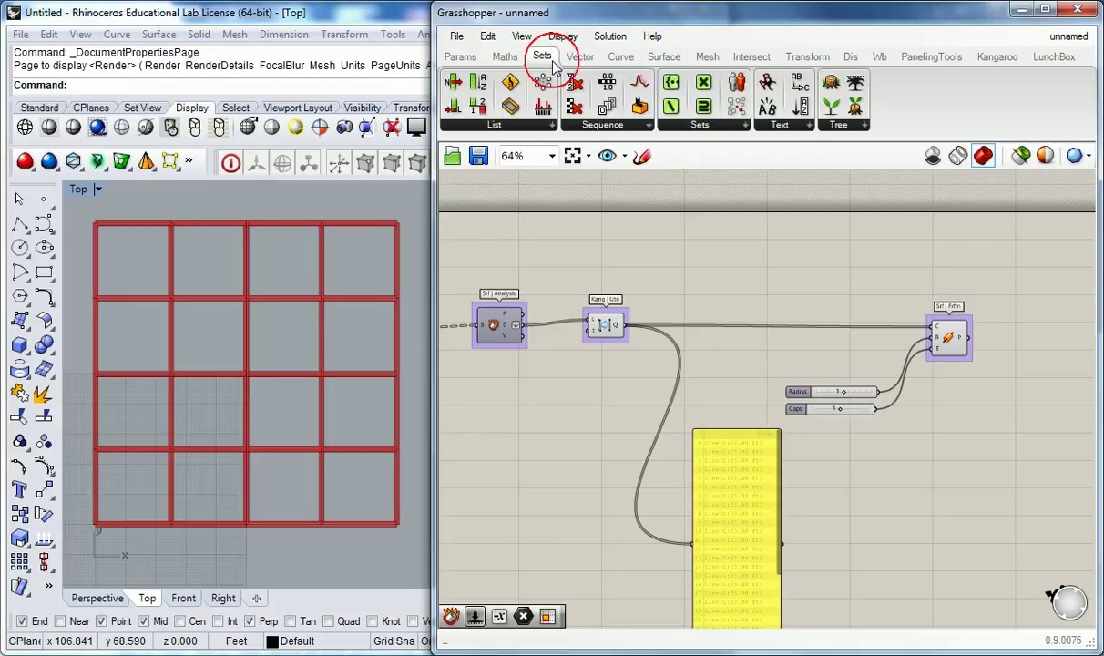
click(519, 126)
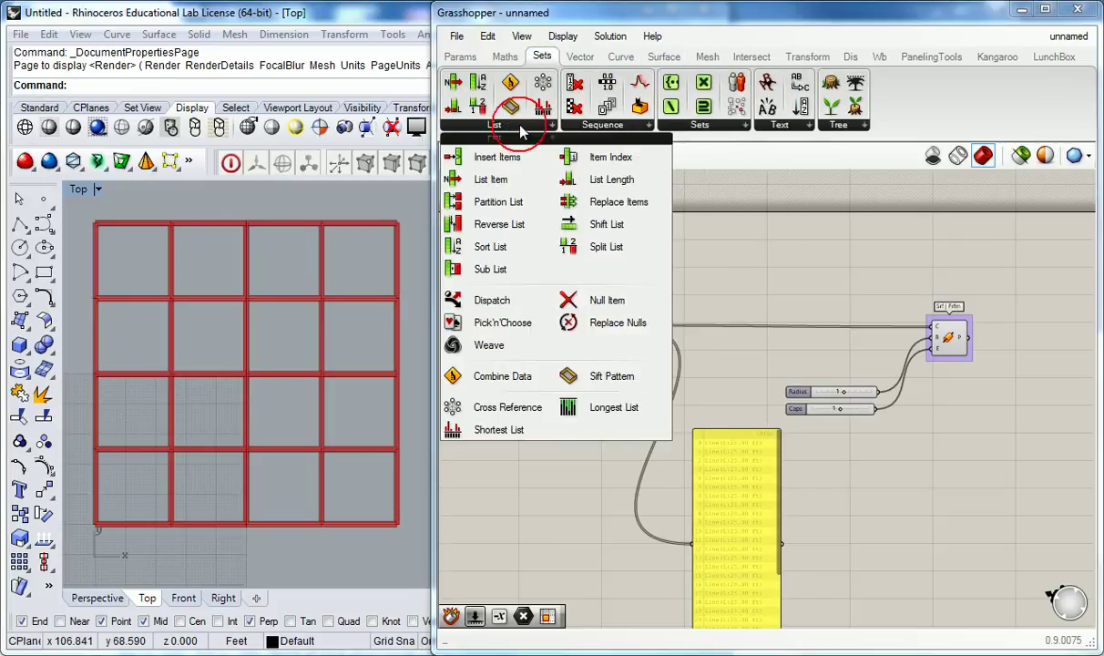
click(485, 183)
click(796, 293)
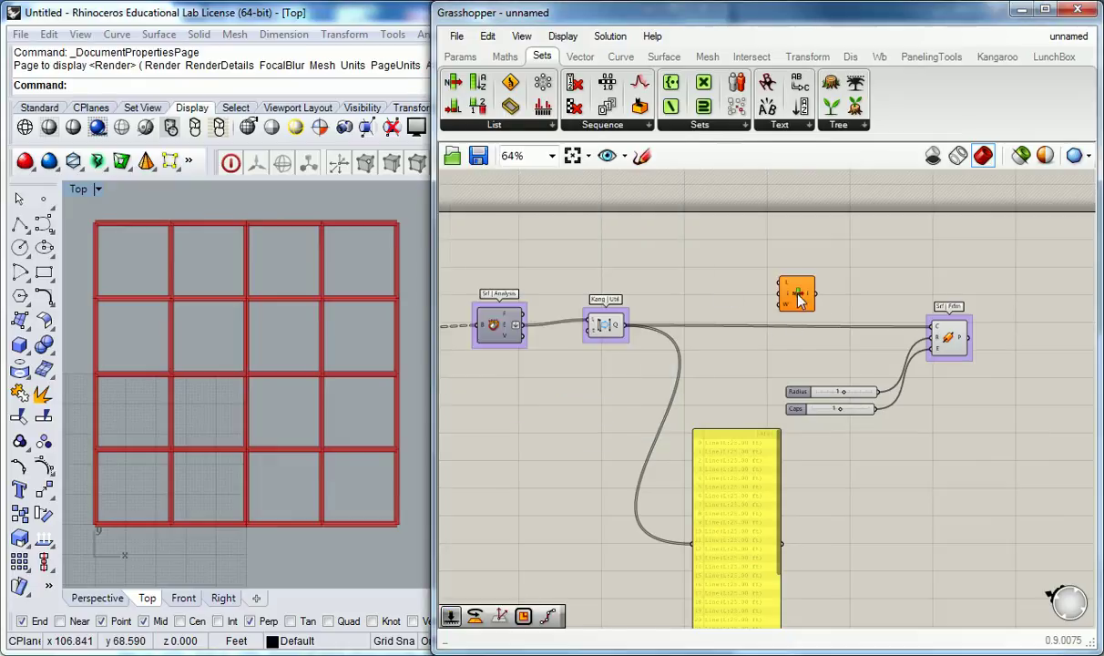
scroll(781, 312, up, 3)
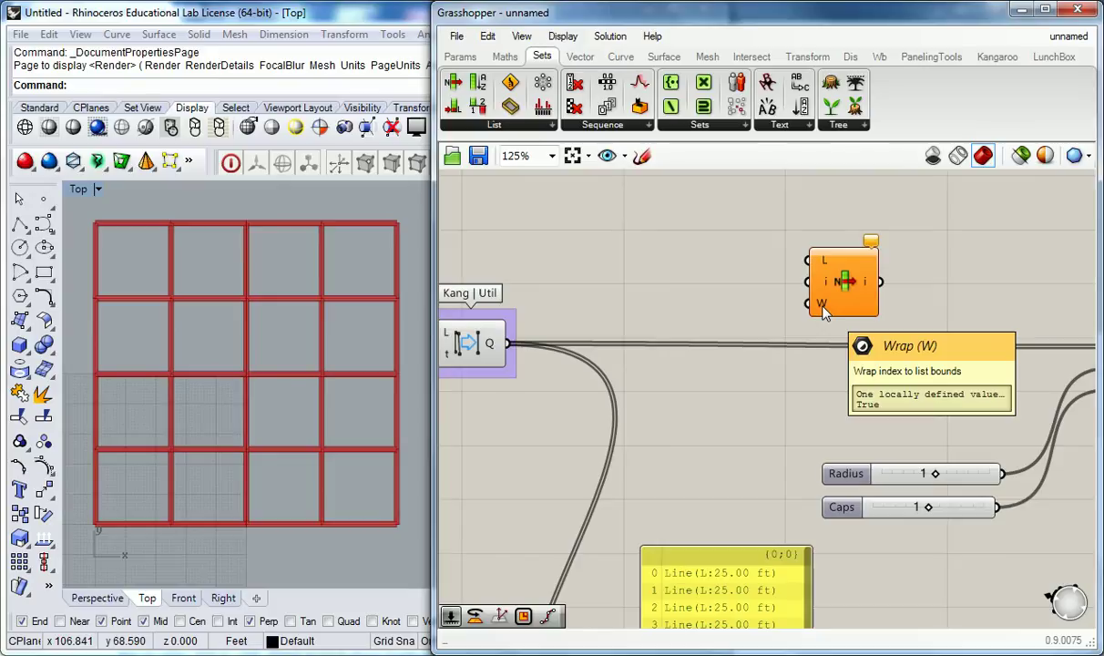
drag(838, 307, 874, 318)
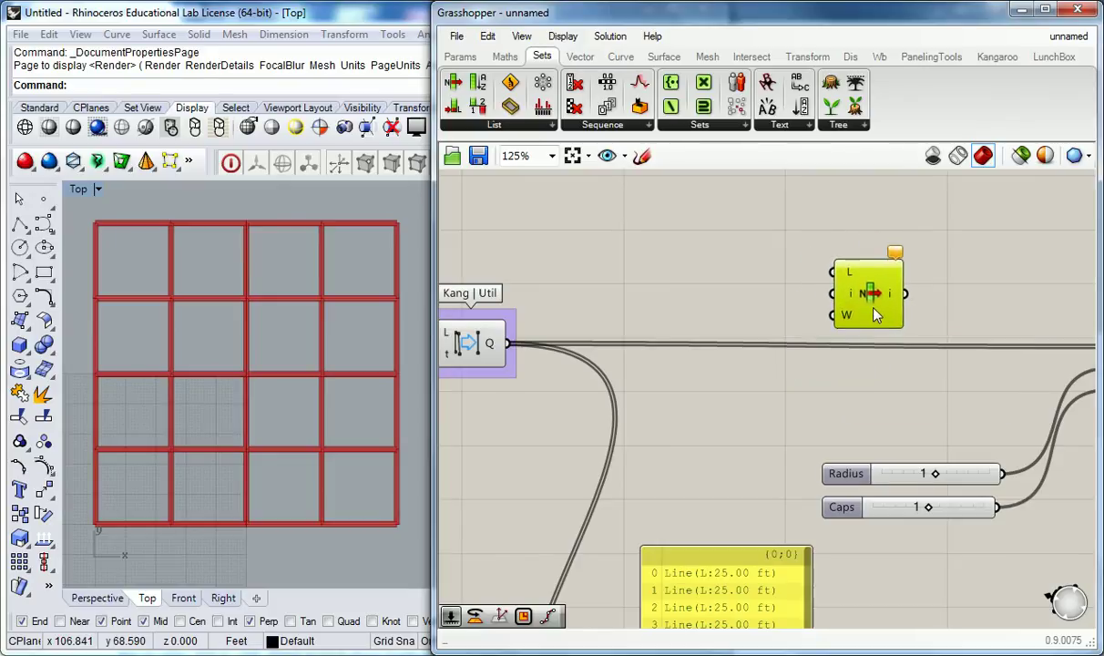
click(773, 301)
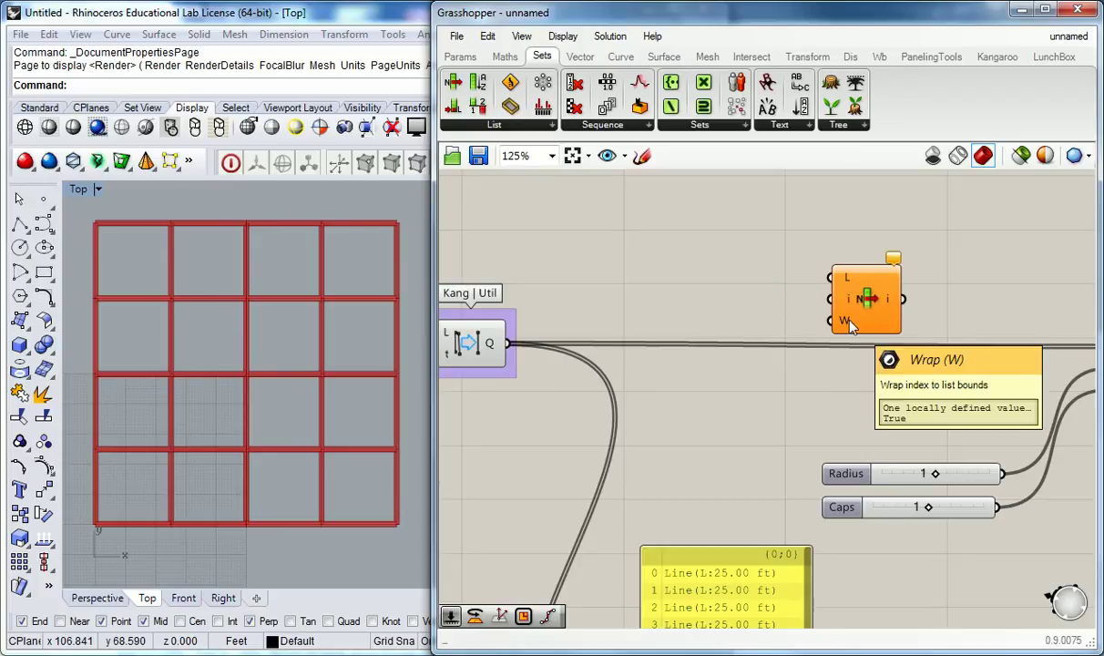
click(783, 302)
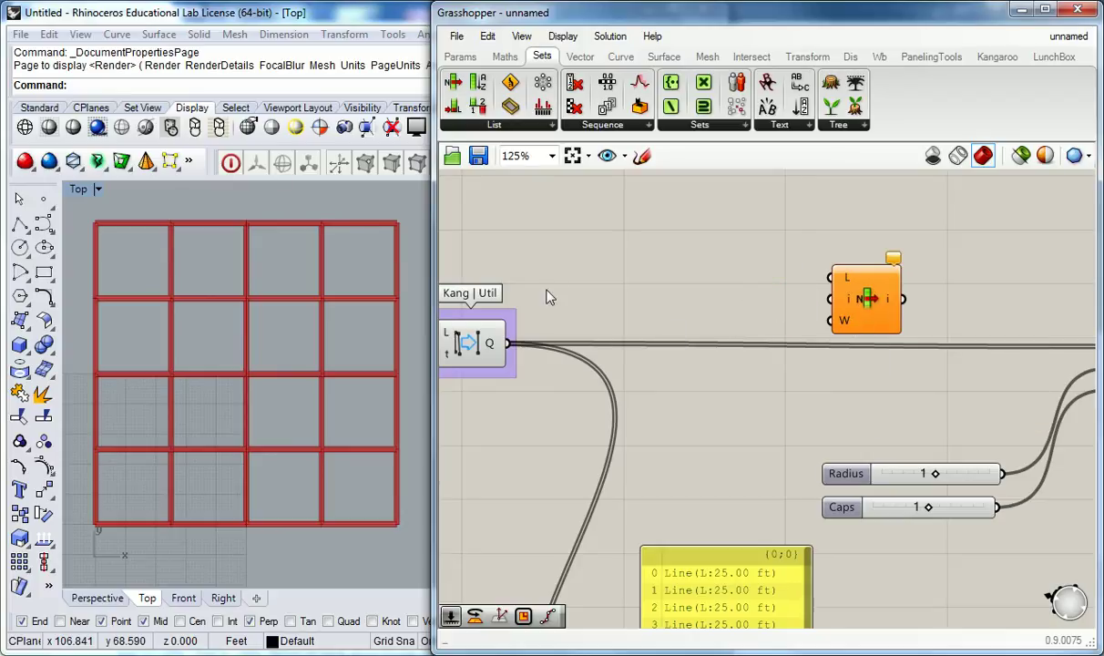
Connect Kang | Util's unique lines output to the List input of List Item and raise the component slightly
drag(510, 347, 834, 278)
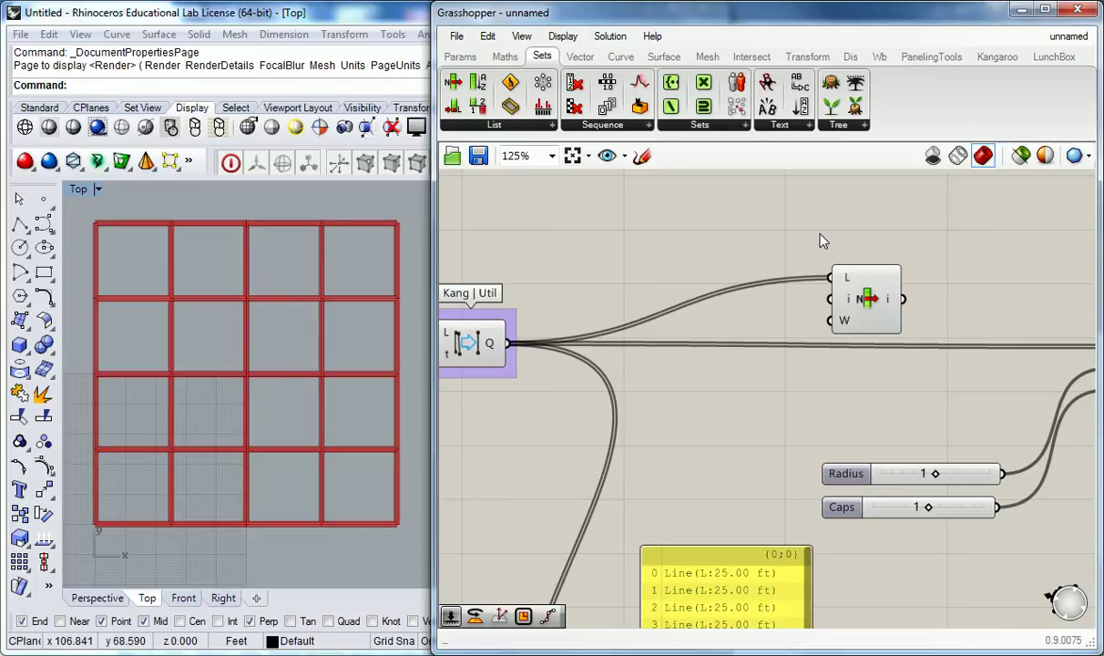
key(ctrl+z)
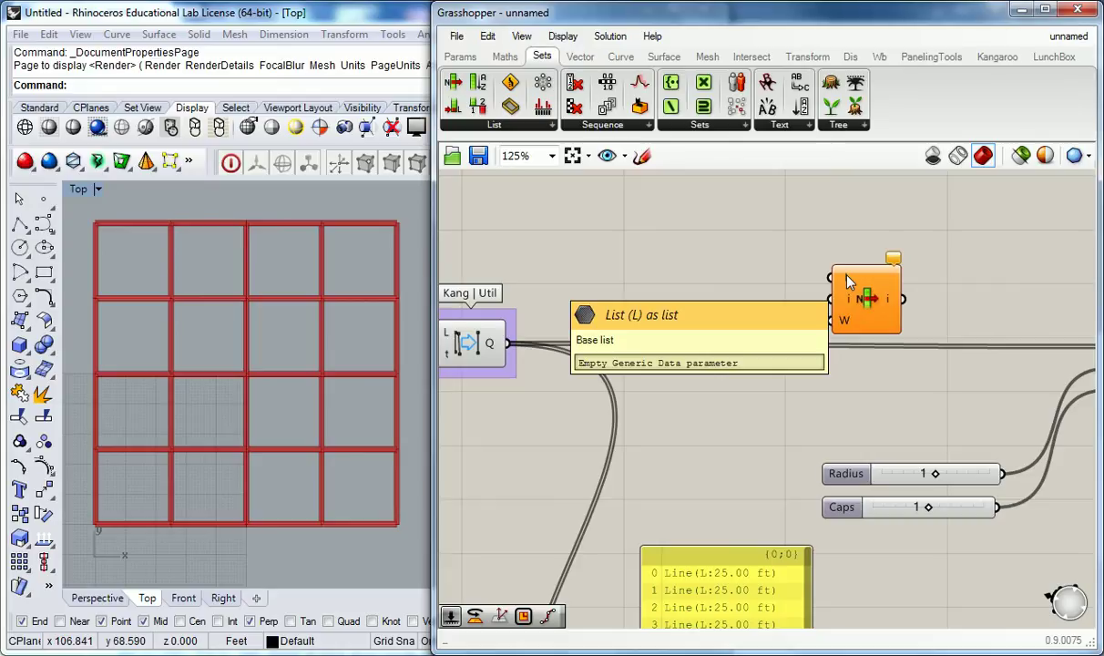
drag(508, 344, 859, 285)
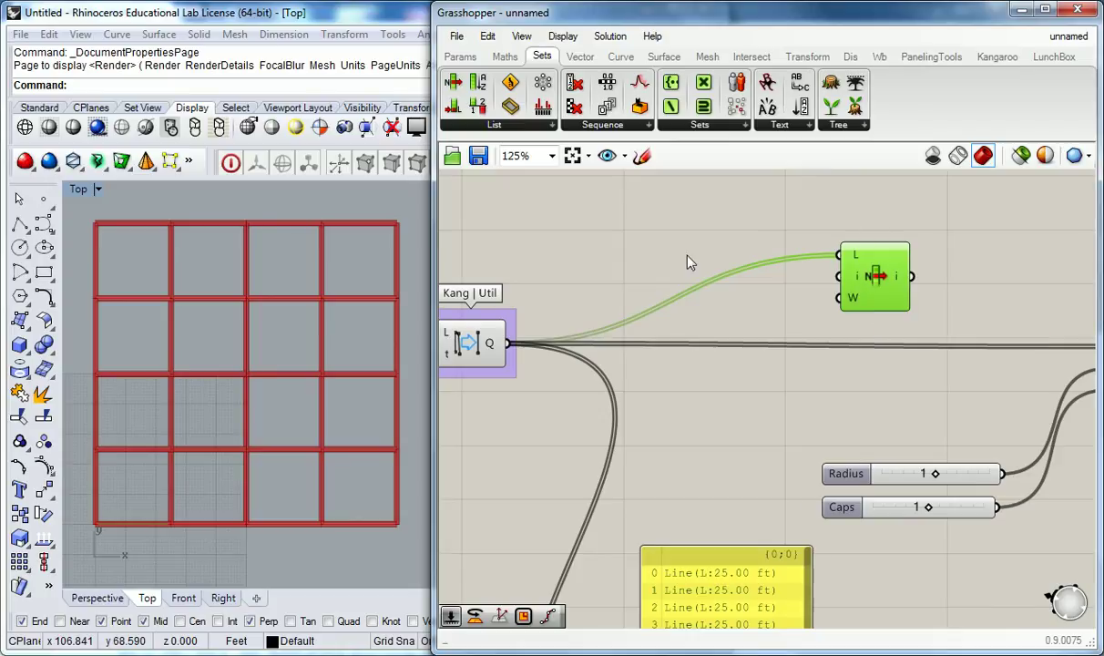
Create an integer number slider from 0 to 40 with value 1, above and to the left of List Item
scroll(685, 280, down, 2)
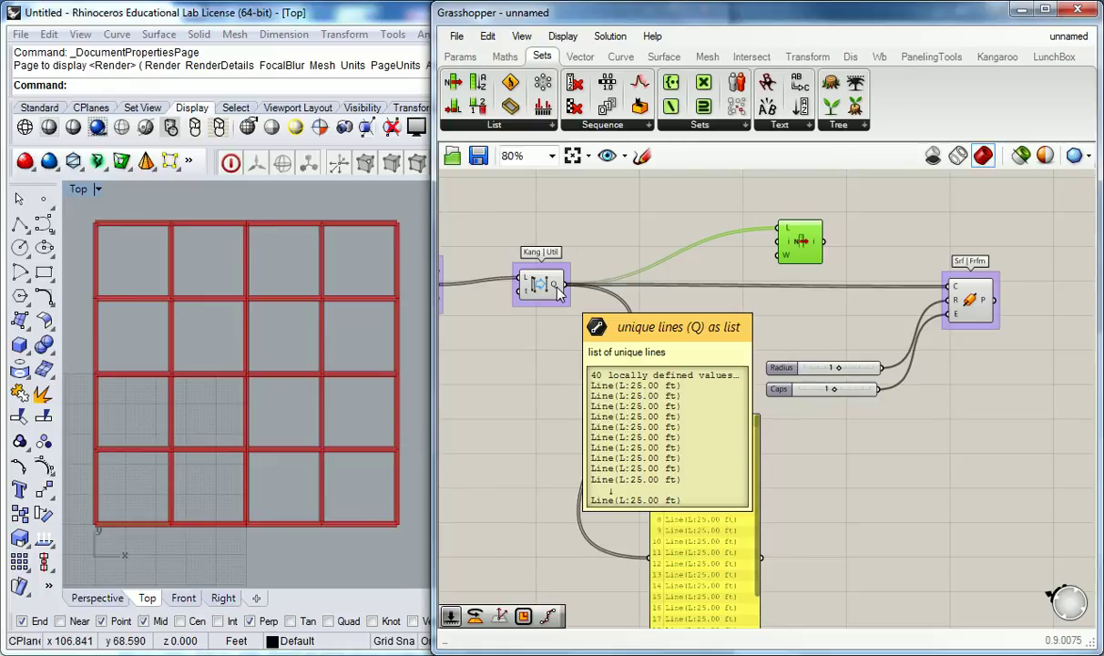
double_click(635, 217)
text(0<1<40)
key(Return)
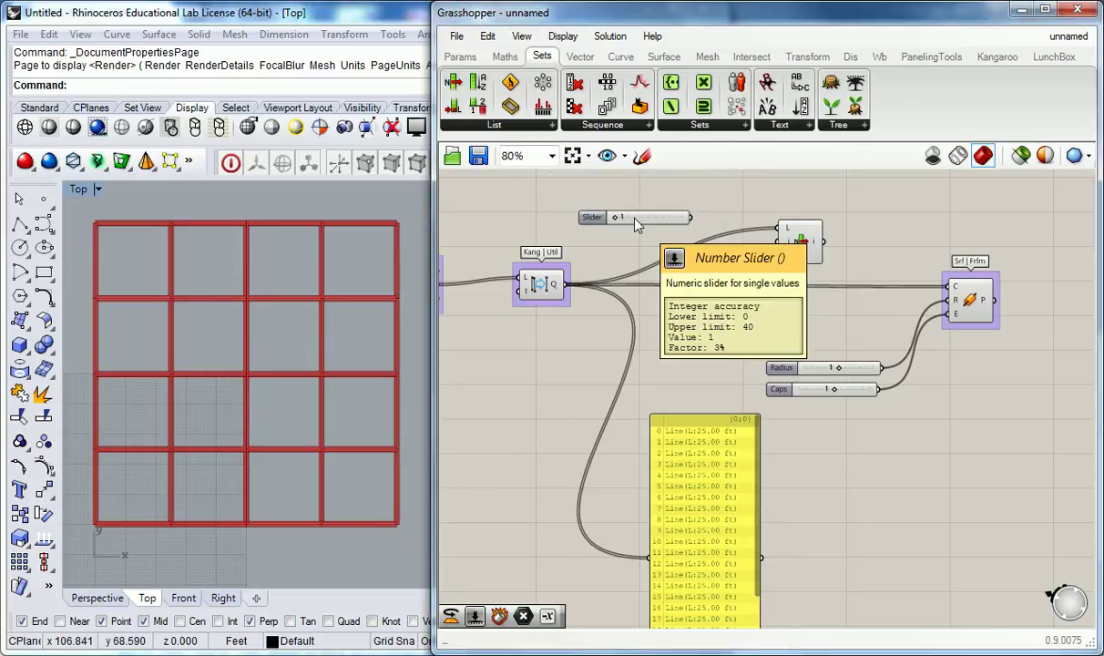
Connect the new slider to List Item's index input and replace Pipe's curve input with the List Item output
drag(692, 216, 781, 241)
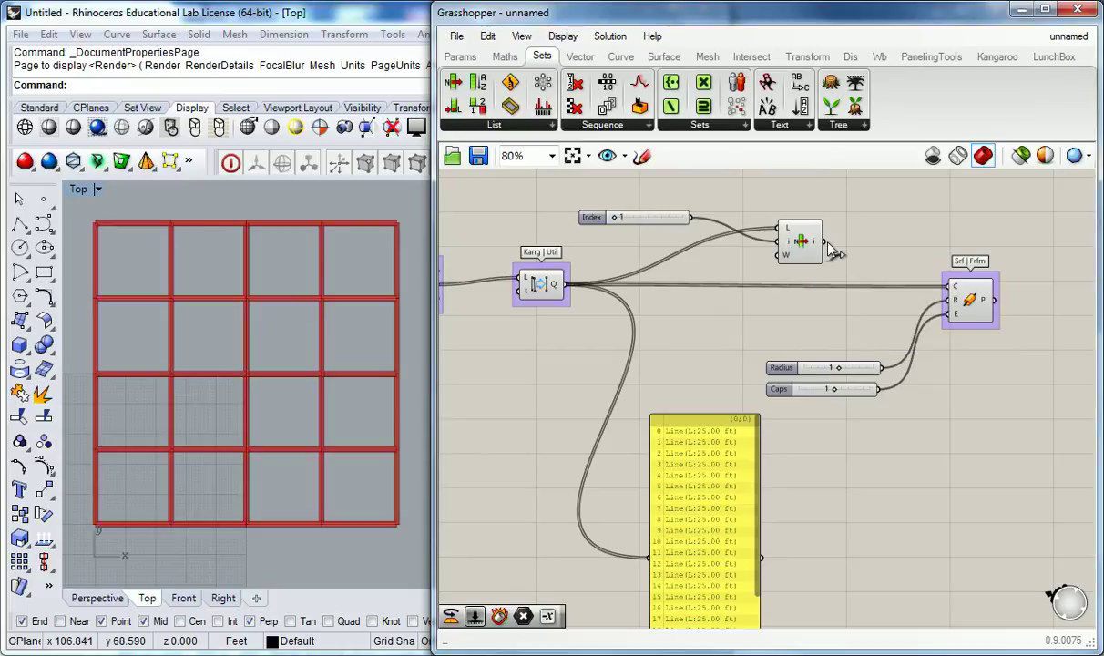
mouse_move(820, 246)
drag(824, 242, 953, 290)
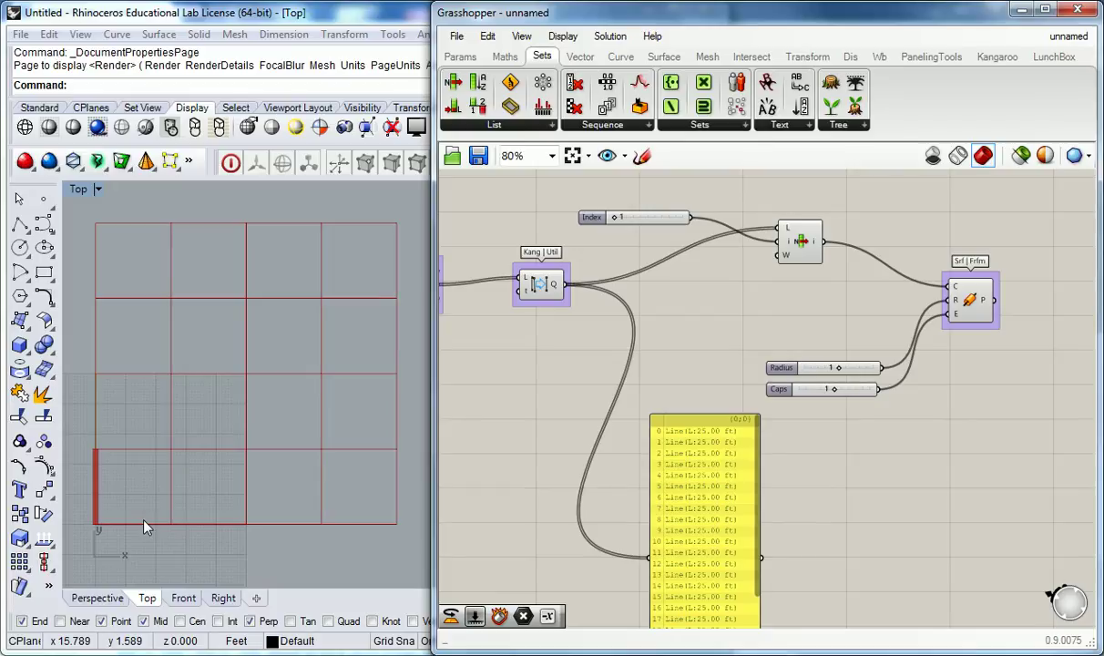
Set the Index slider to 0 and then to 40 to change which unique line is piped
drag(609, 219, 603, 220)
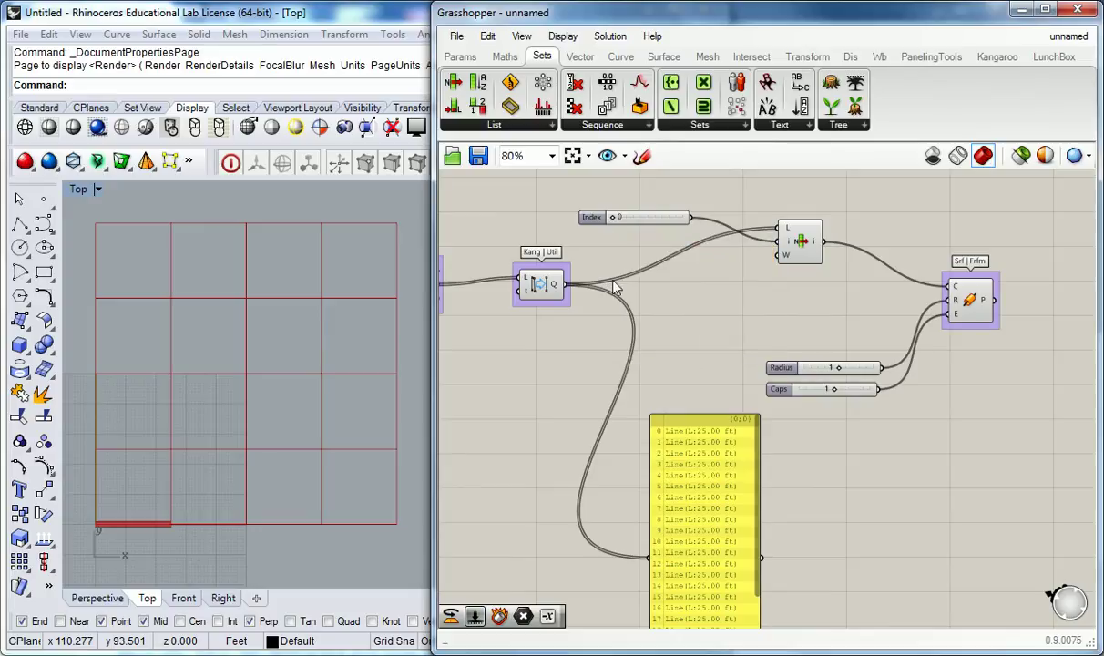
drag(614, 218, 685, 224)
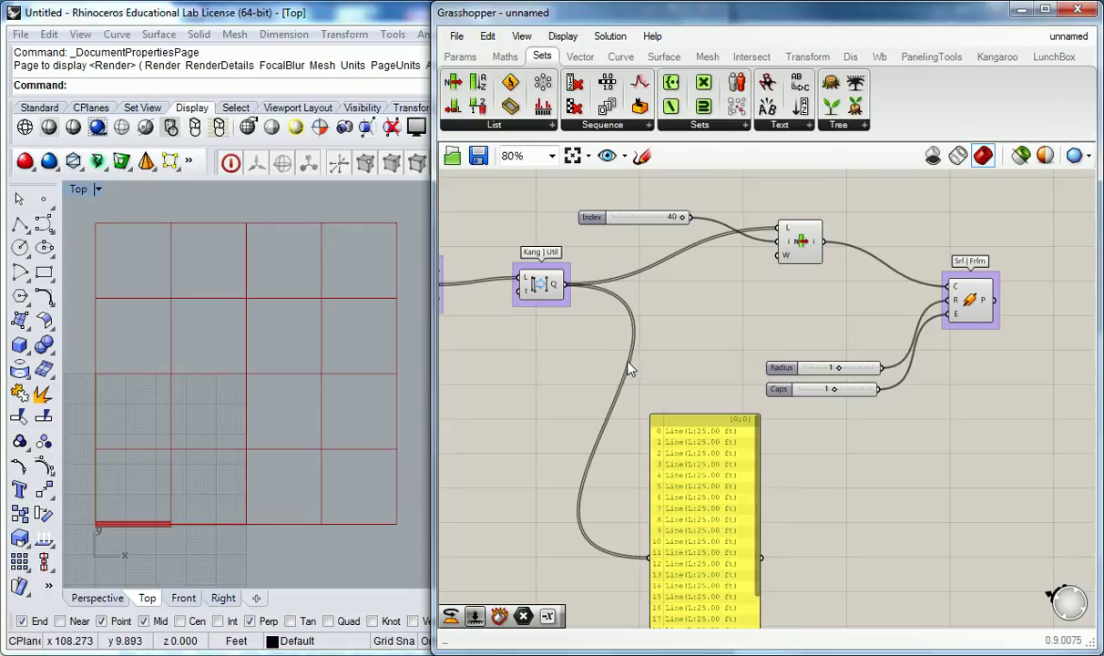
right_drag(748, 319, 785, 329)
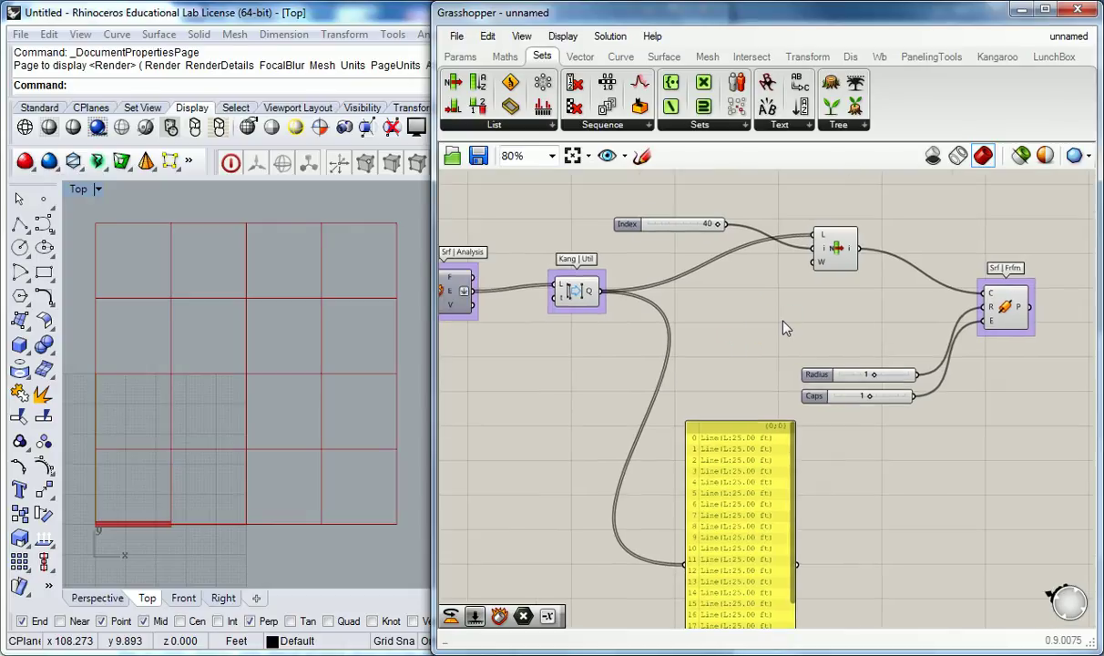